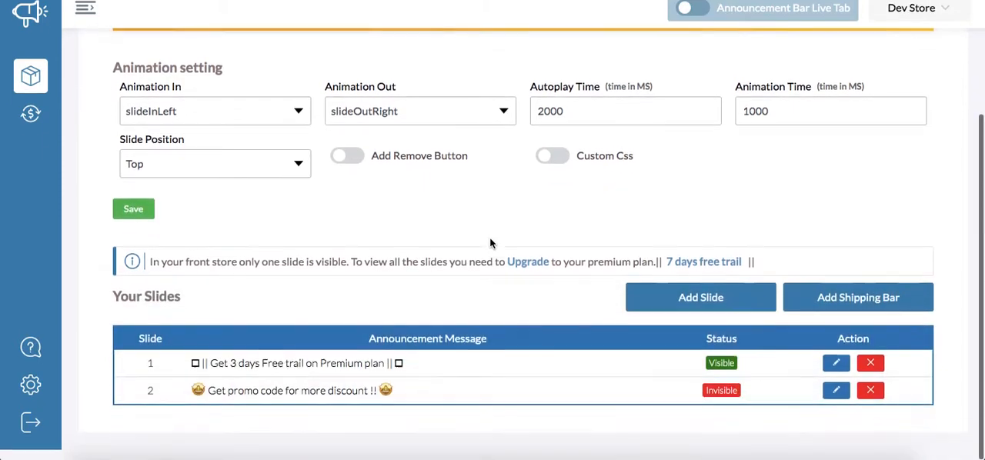
- Look over the announcement preview, the animation settings and the list of slides on the Announcement Settings page
{"action": "scroll", "coordinate": [490, 244], "scroll_direction": "up", "scroll_amount": 3}
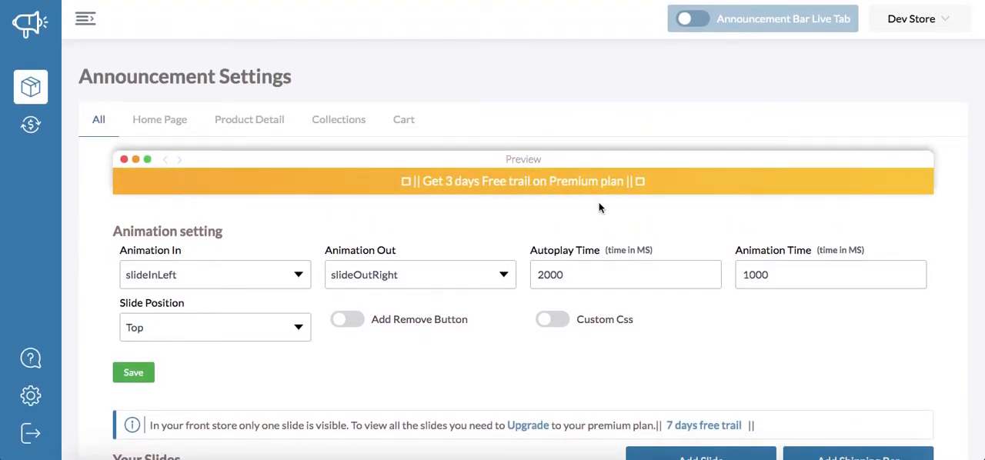
{"action": "scroll", "coordinate": [599, 202], "scroll_direction": "down", "scroll_amount": 2}
{"action": "scroll", "coordinate": [599, 202], "scroll_direction": "up", "scroll_amount": 1}
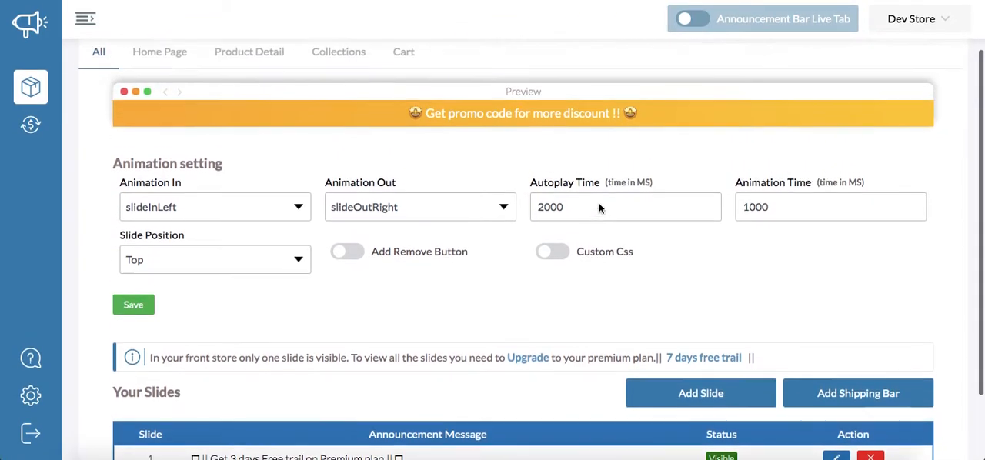
{"action": "scroll", "coordinate": [598, 202], "scroll_direction": "up", "scroll_amount": 1}
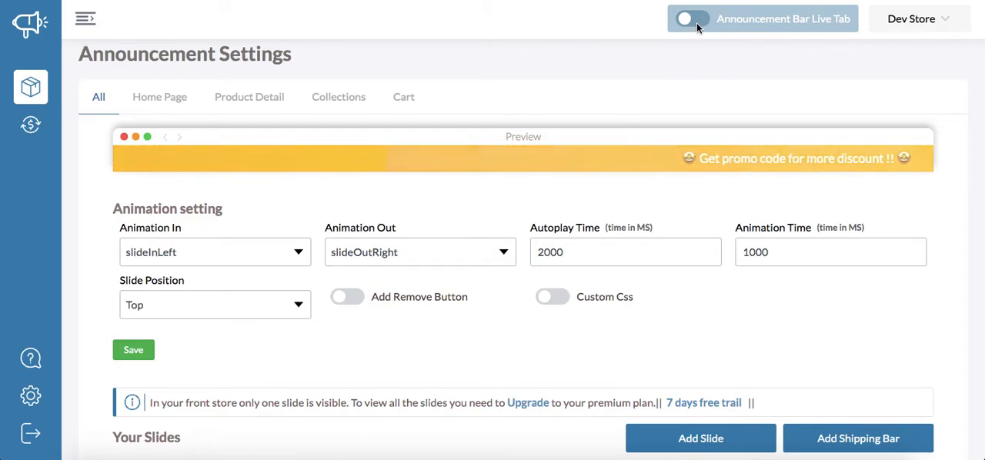
{"action": "scroll", "coordinate": [617, 212], "scroll_direction": "down", "scroll_amount": 2}
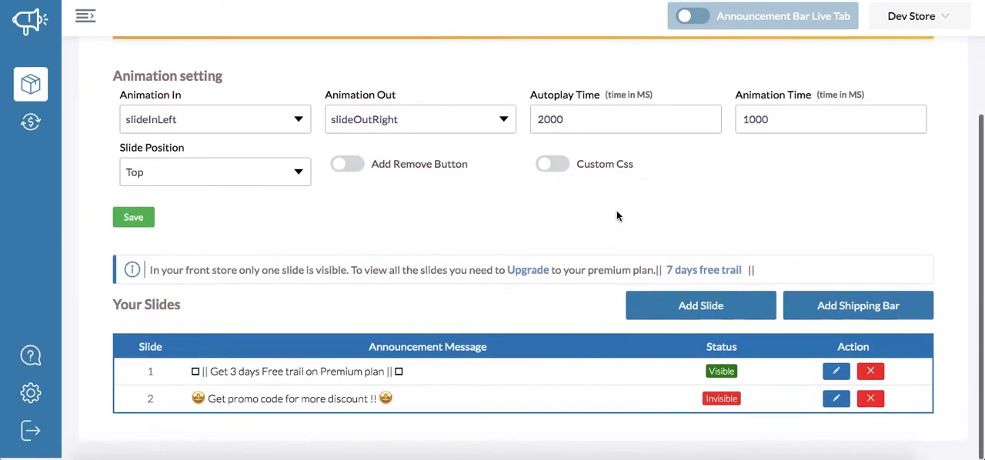
{"action": "scroll", "coordinate": [616, 212], "scroll_direction": "up", "scroll_amount": 2}
{"action": "scroll", "coordinate": [616, 214], "scroll_direction": "up", "scroll_amount": 1}
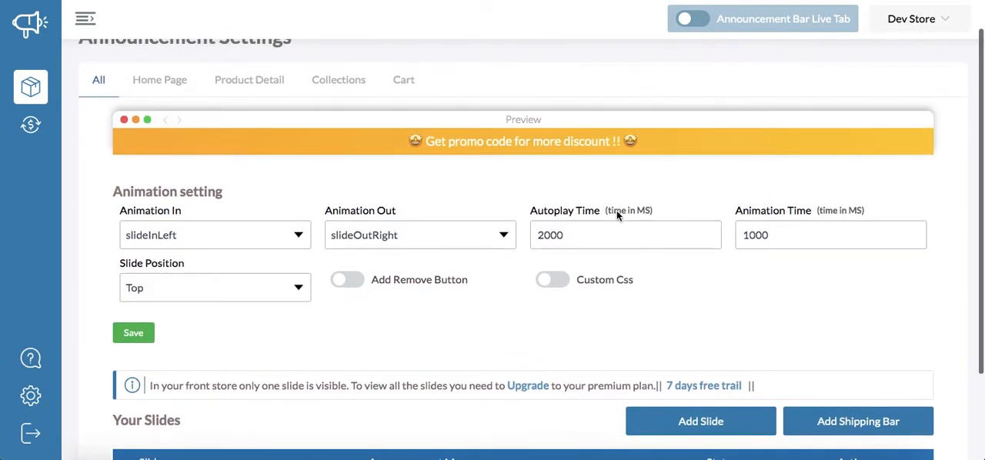
{"action": "scroll", "coordinate": [174, 114], "scroll_direction": "up", "scroll_amount": 2}
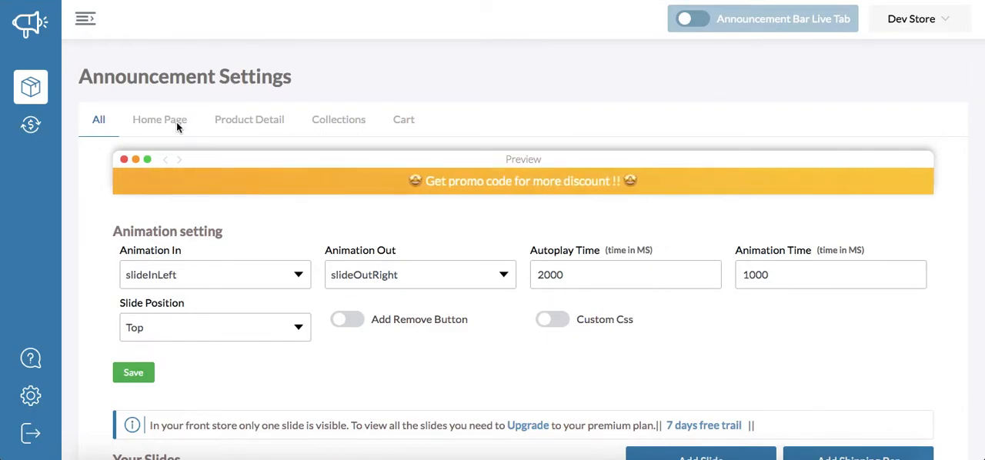
- Check the announcement settings for the Home Page and return to the settings for all pages
{"action": "left_click", "coordinate": [161, 124]}
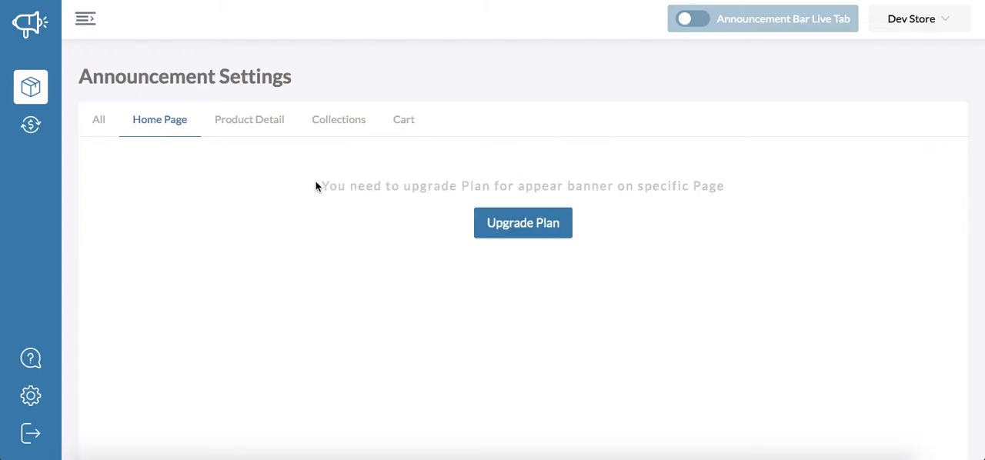
{"action": "left_click", "coordinate": [94, 126]}
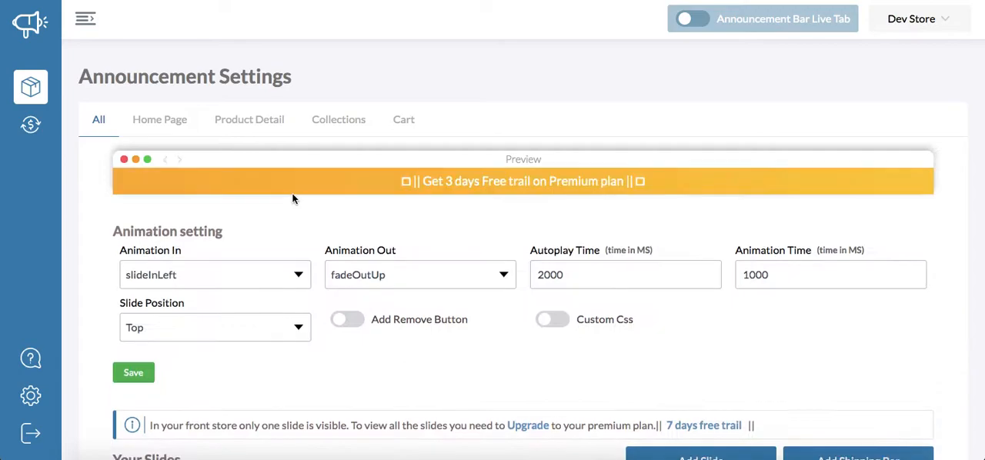
{"action": "scroll", "coordinate": [292, 198], "scroll_direction": "down", "scroll_amount": 2}
{"action": "scroll", "coordinate": [288, 195], "scroll_direction": "up", "scroll_amount": 2}
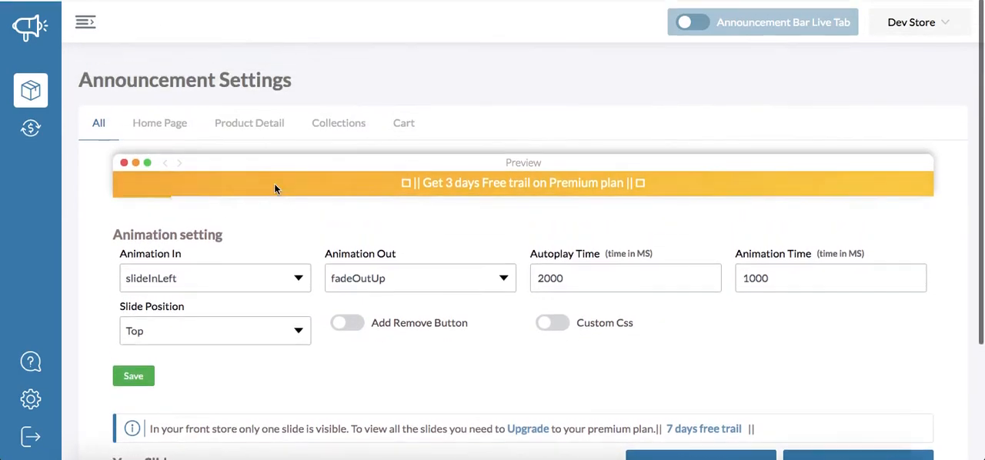
- Set the announcement bar's Animation In to slideInDown
{"action": "left_click", "coordinate": [185, 276]}
{"action": "left_click", "coordinate": [408, 304]}
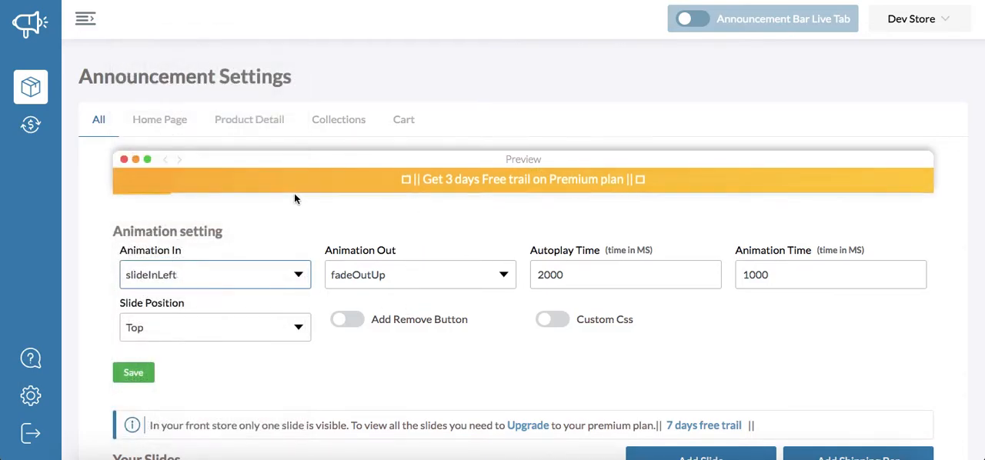
{"action": "left_click", "coordinate": [230, 279]}
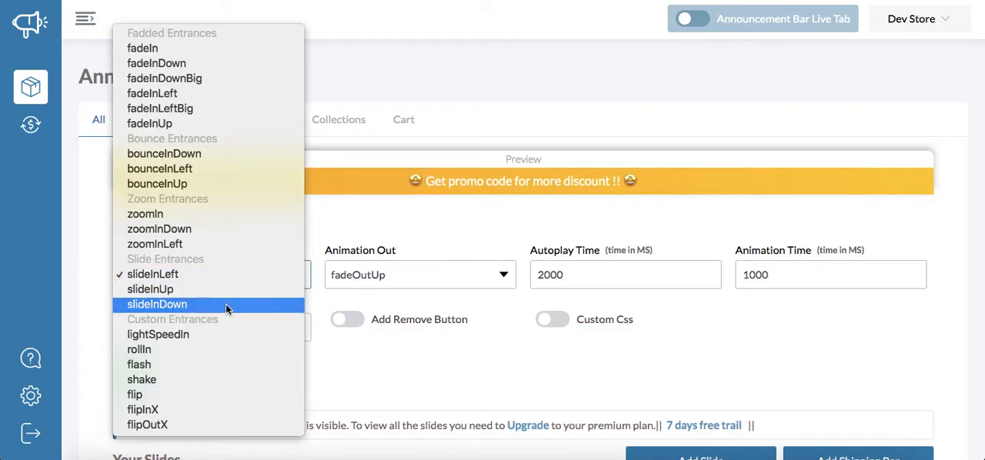
{"action": "left_click", "coordinate": [227, 305]}
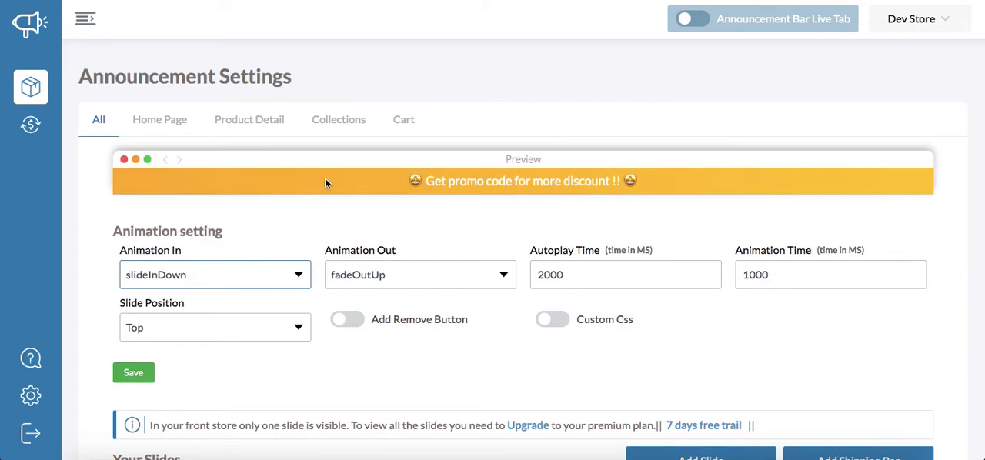
- Set the announcement bar's Animation Out to slideOutDown
{"action": "left_click", "coordinate": [375, 278]}
{"action": "scroll", "coordinate": [415, 291], "scroll_direction": "down", "scroll_amount": 3}
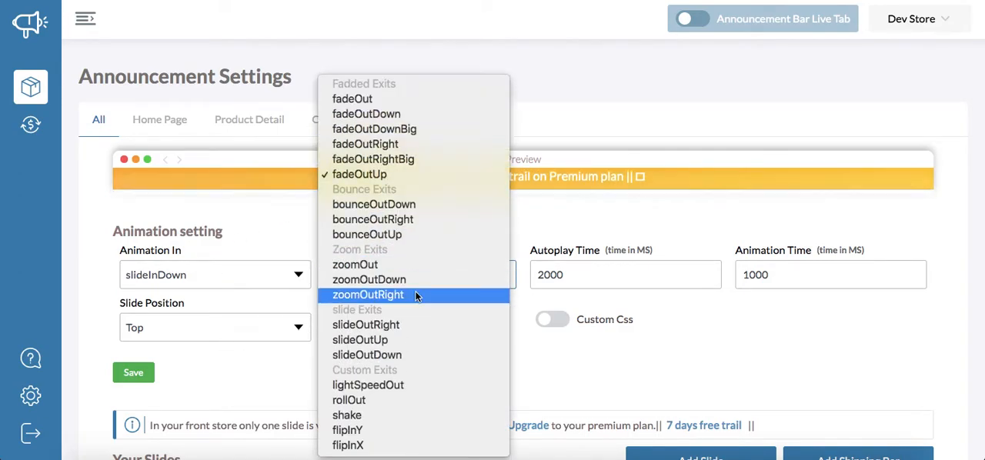
{"action": "left_click", "coordinate": [406, 356]}
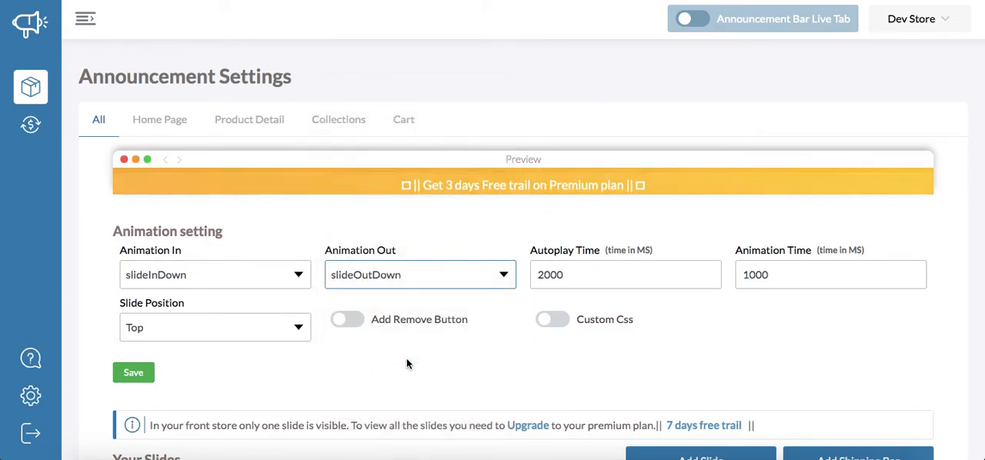
{"action": "left_click", "coordinate": [439, 268]}
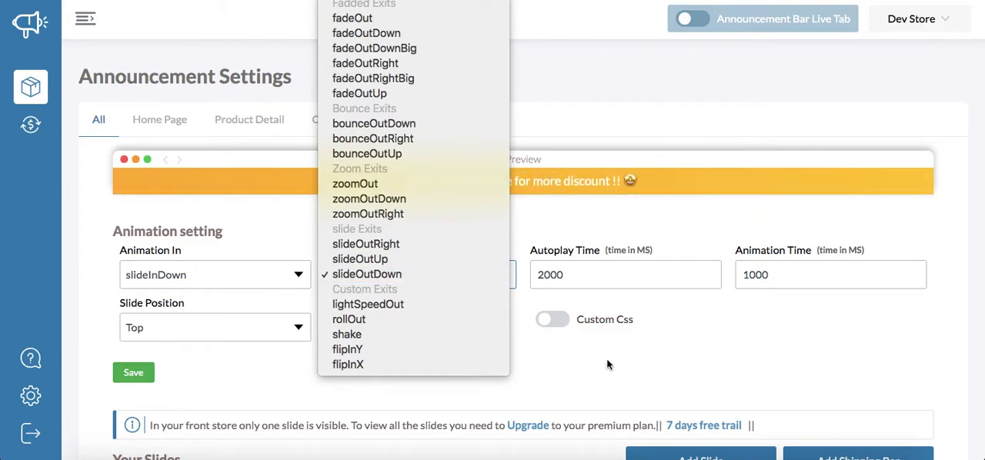
{"action": "left_click", "coordinate": [370, 274]}
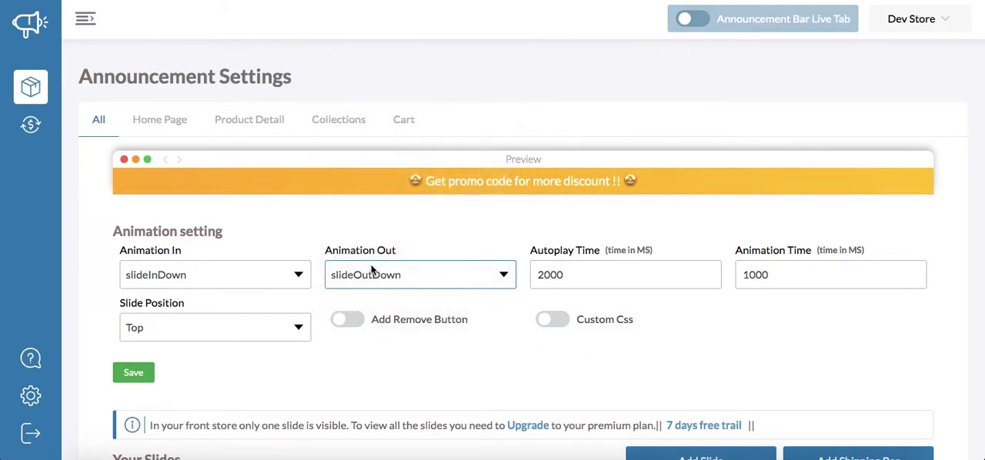
- Set the Autoplay Time to 10000 ms
{"action": "left_click", "coordinate": [576, 269]}
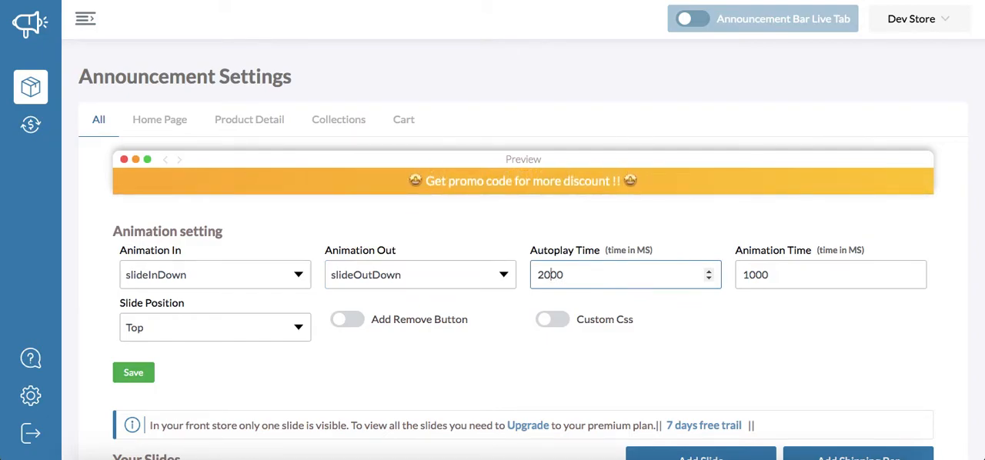
{"action": "key", "text": "BackSpace"}
{"action": "type", "text": "10"}
{"action": "left_click", "coordinate": [689, 301]}
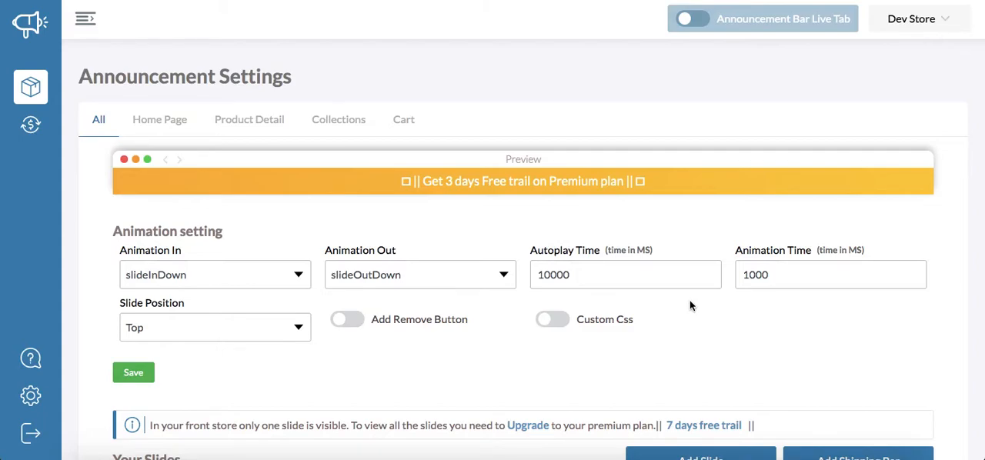
- Set the Autoplay Time back to 2000 ms
{"action": "left_click", "coordinate": [627, 275]}
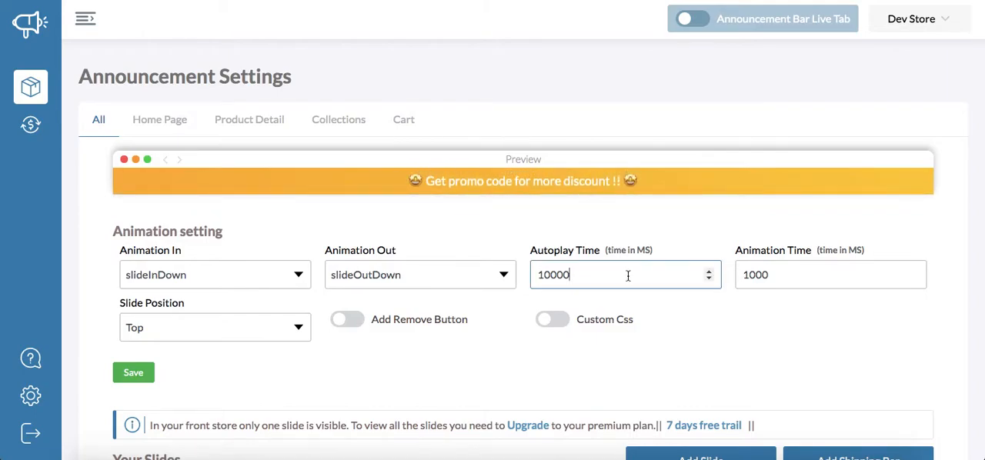
{"action": "key", "text": "Left"}
{"action": "key", "text": "Left"}
{"action": "key", "text": "Left"}
{"action": "key", "text": "BackSpace"}
{"action": "key", "text": "BackSpace"}
{"action": "type", "text": "2"}
{"action": "left_click", "coordinate": [798, 313]}
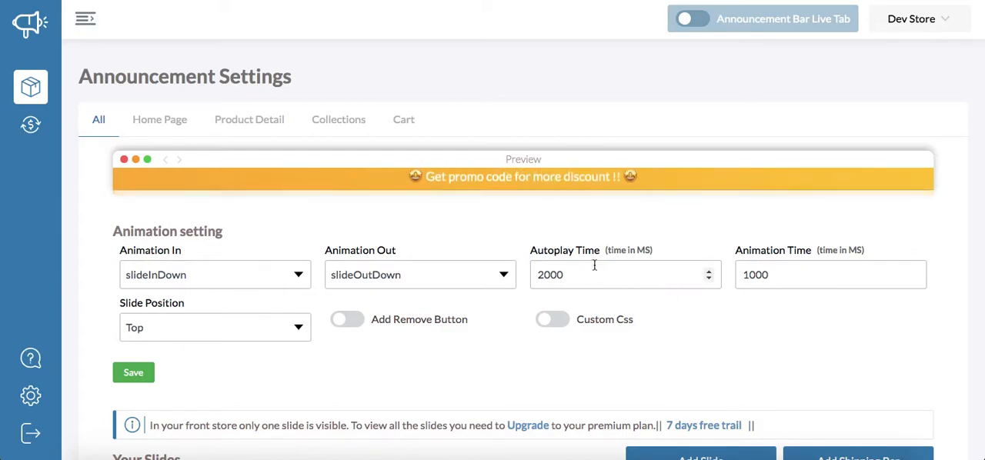
- Set the Animation Time to 2000 ms
{"action": "left_click", "coordinate": [805, 282]}
{"action": "key", "text": "BackSpace"}
{"action": "type", "text": "1"}
{"action": "key", "text": "BackSpace"}
{"action": "type", "text": "2"}
{"action": "left_click", "coordinate": [794, 339]}
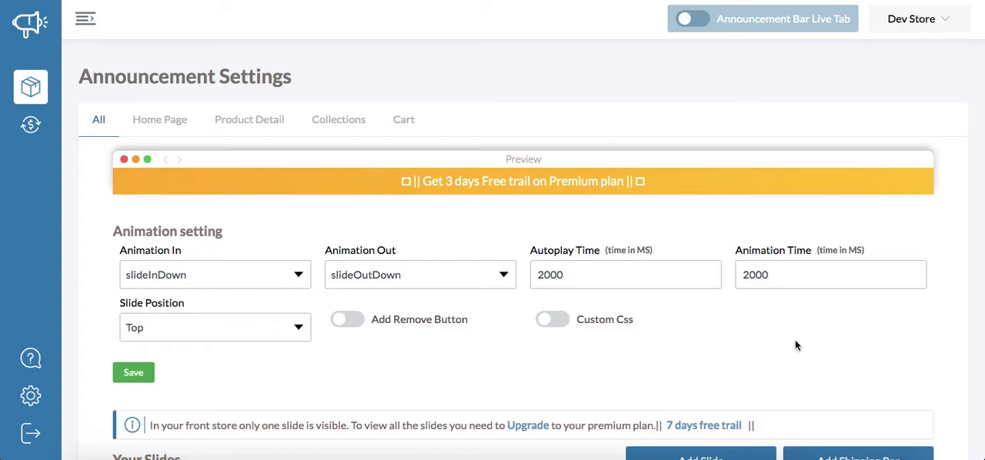
- Set the Animation Time back to 1000 ms
{"action": "left_click", "coordinate": [780, 278]}
{"action": "key", "text": "Left"}
{"action": "key", "text": "Left"}
{"action": "key", "text": "Left"}
{"action": "key", "text": "Left"}
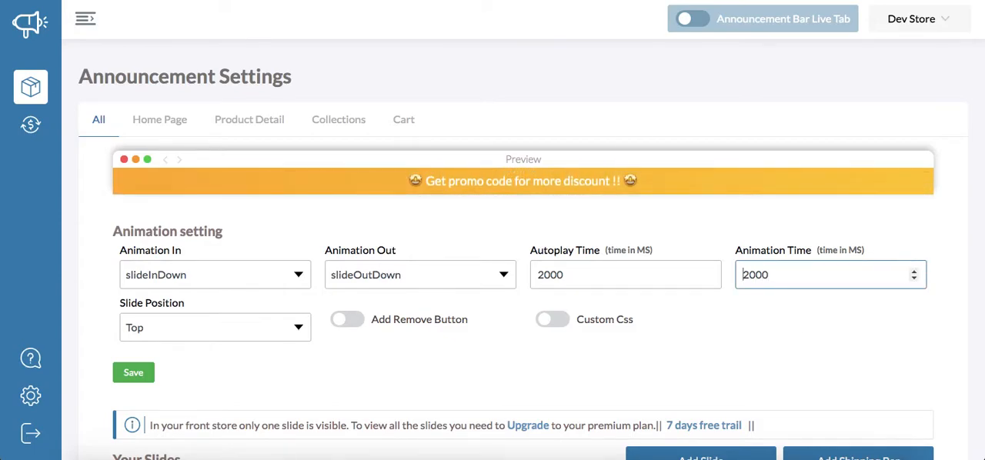
{"action": "key", "text": "Delete"}
{"action": "type", "text": "1"}
{"action": "key", "text": "Return"}
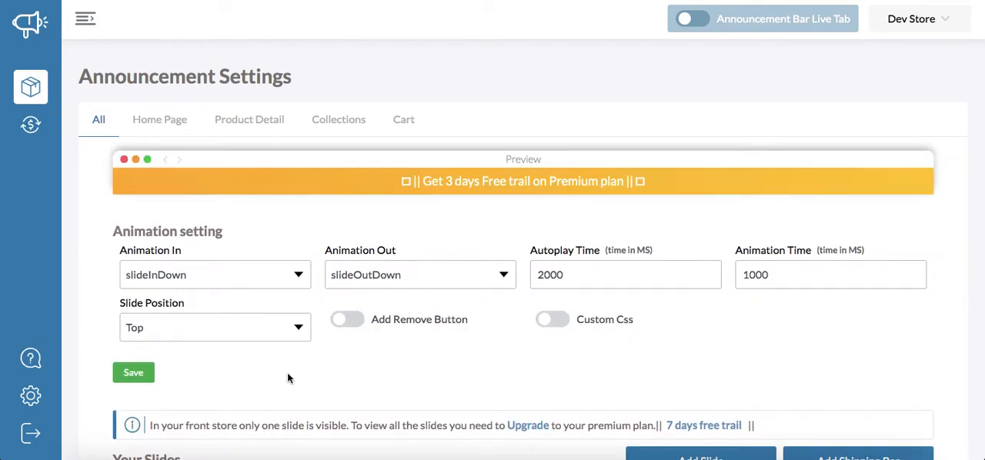
- Review the available slide positions and set the Slide Position to Sticky Top
{"action": "left_click", "coordinate": [237, 322]}
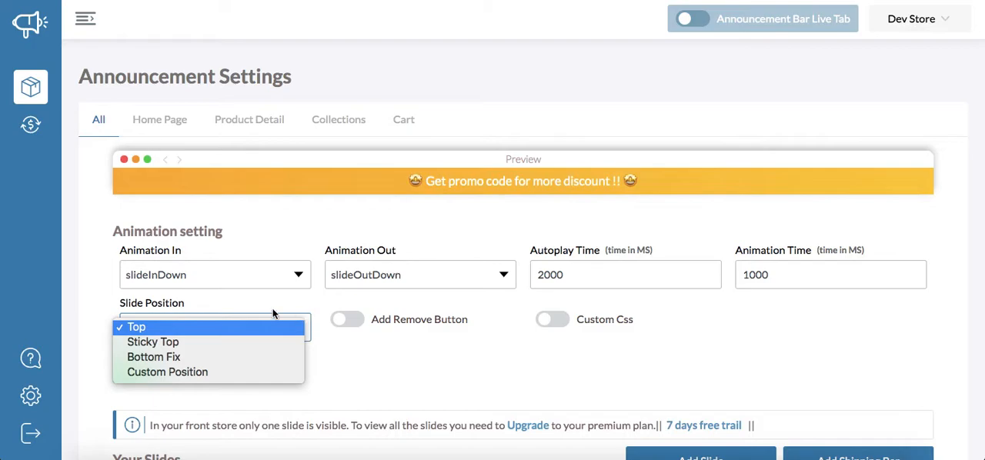
{"action": "left_click", "coordinate": [283, 323]}
{"action": "left_click", "coordinate": [248, 331]}
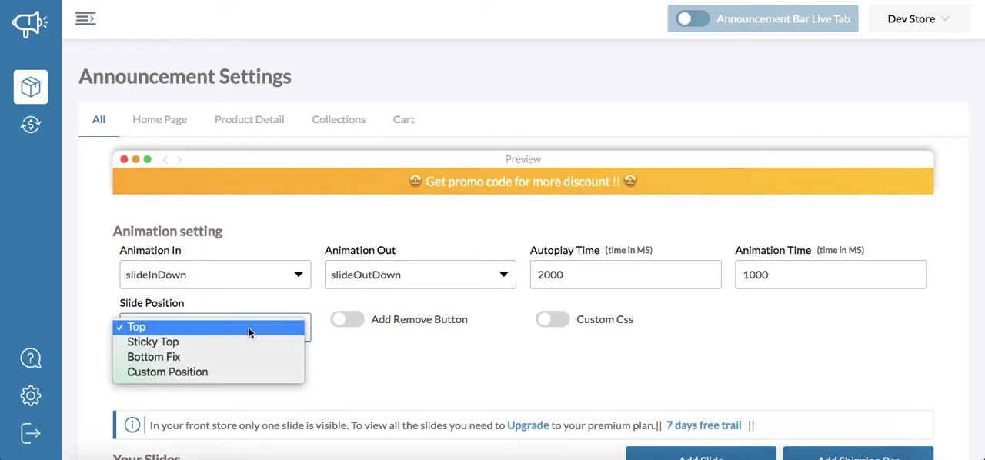
{"action": "left_click", "coordinate": [290, 293]}
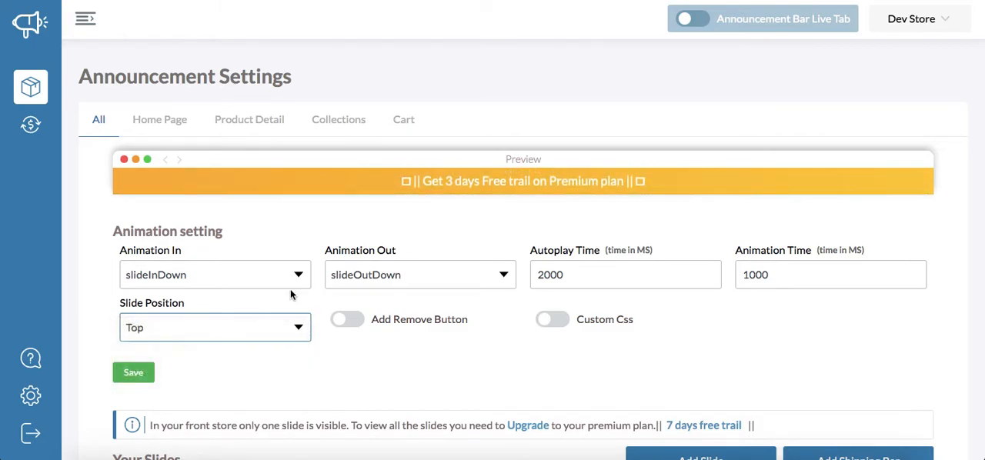
{"action": "left_click", "coordinate": [260, 337]}
{"action": "left_click", "coordinate": [255, 345]}
- Try the Bottom Fix and Custom Position options for the Slide Position
{"action": "left_click", "coordinate": [282, 327]}
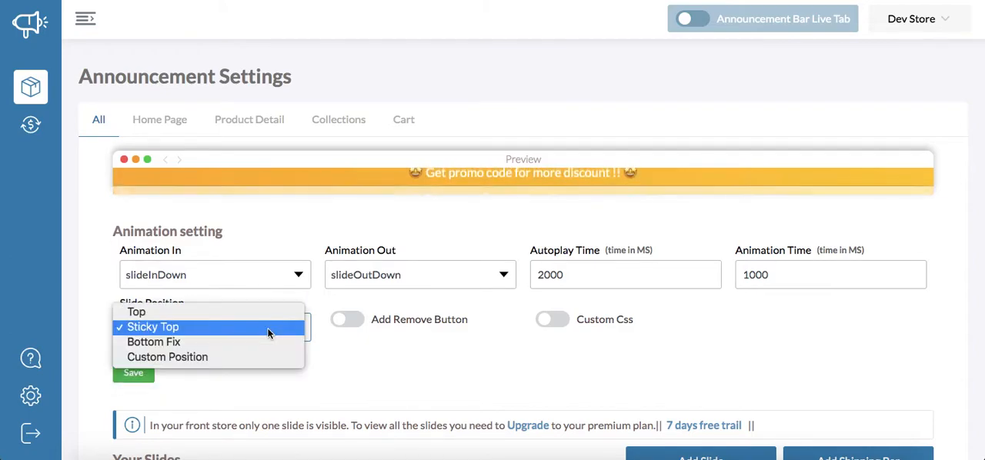
{"action": "left_click", "coordinate": [267, 341]}
{"action": "left_click", "coordinate": [277, 327]}
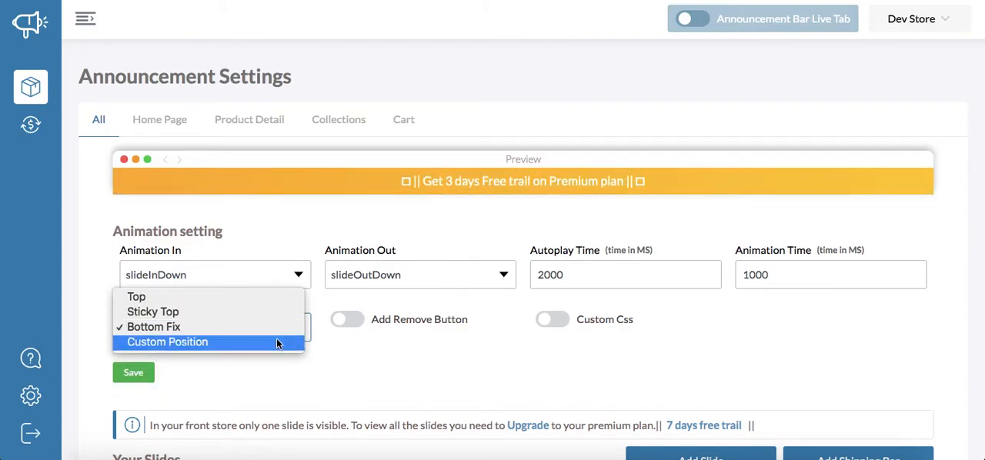
{"action": "left_click", "coordinate": [281, 342]}
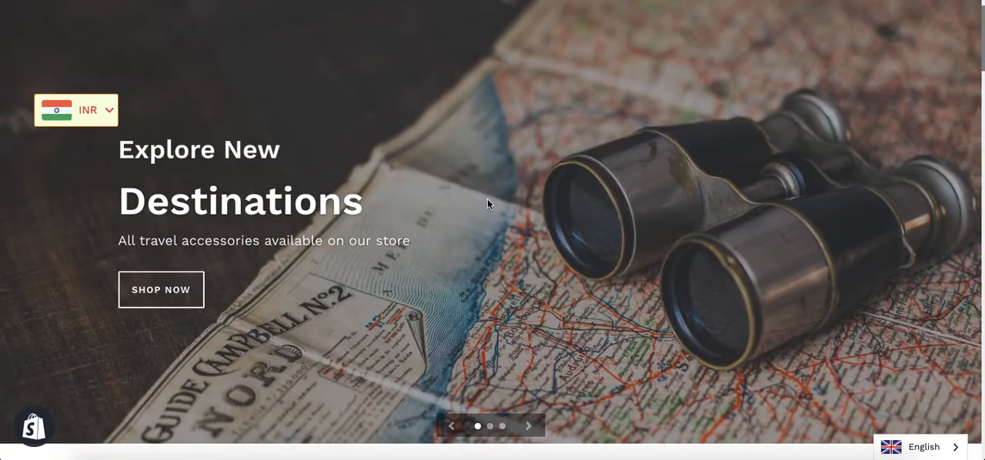
- Switch to the online storefront and look through its page sections for places where the announcement bar could go
{"action": "scroll", "coordinate": [487, 198], "scroll_direction": "down", "scroll_amount": 15}
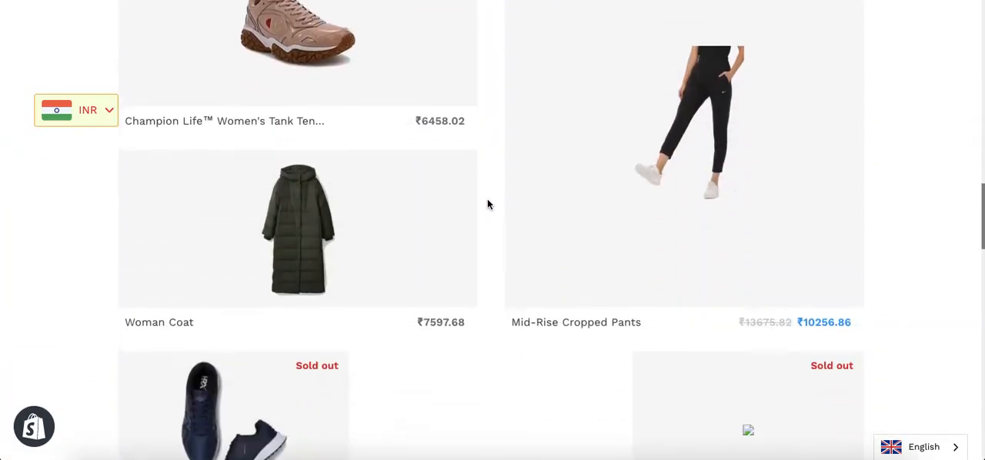
{"action": "scroll", "coordinate": [260, 137], "scroll_direction": "up", "scroll_amount": 3}
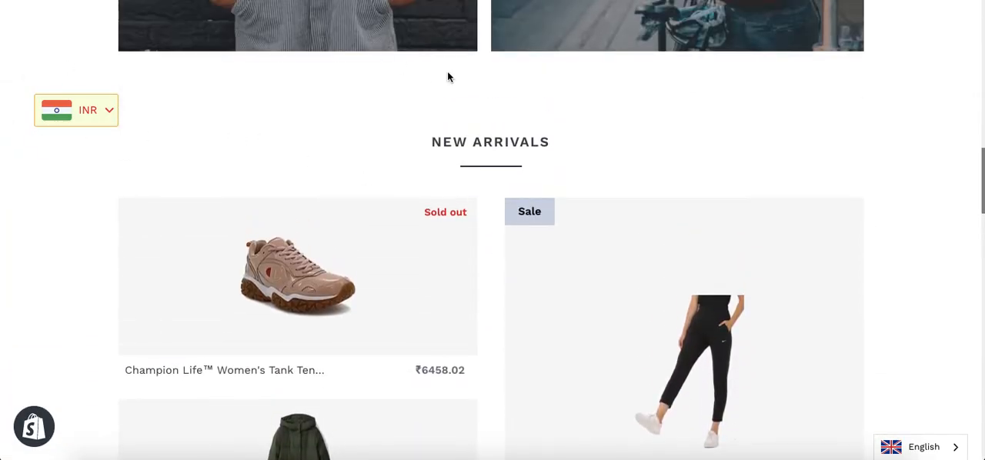
{"action": "scroll", "coordinate": [447, 77], "scroll_direction": "down", "scroll_amount": 8}
{"action": "scroll", "coordinate": [447, 81], "scroll_direction": "down", "scroll_amount": 1}
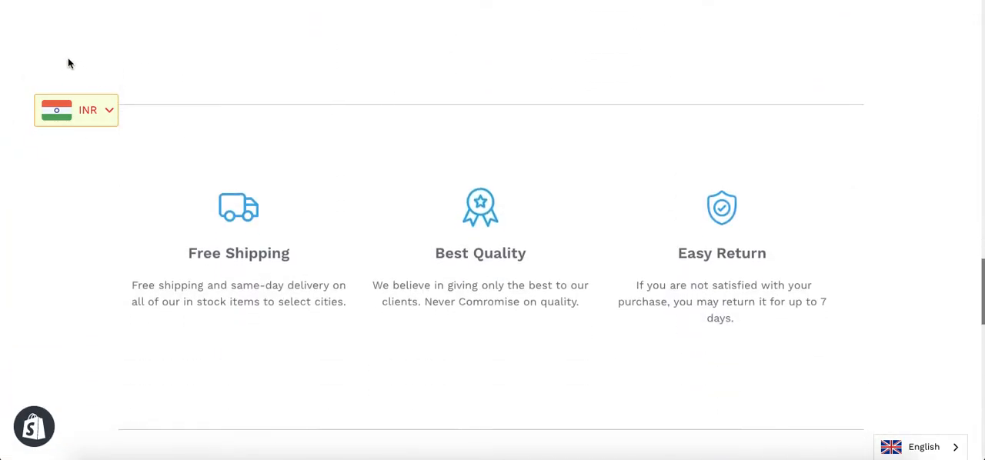
{"action": "scroll", "coordinate": [480, 90], "scroll_direction": "down", "scroll_amount": 5}
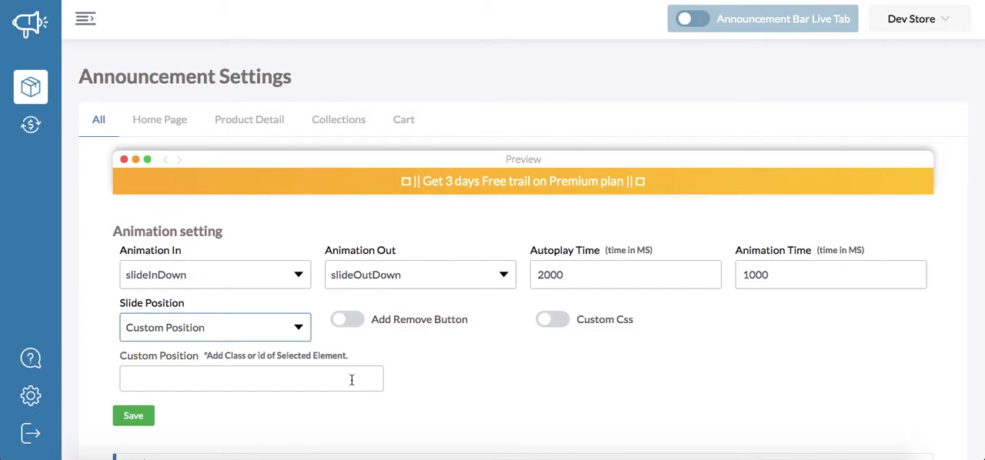
- Return to the Announcement Settings page and set the Slide Position to Sticky Top
{"action": "left_click", "coordinate": [270, 329]}
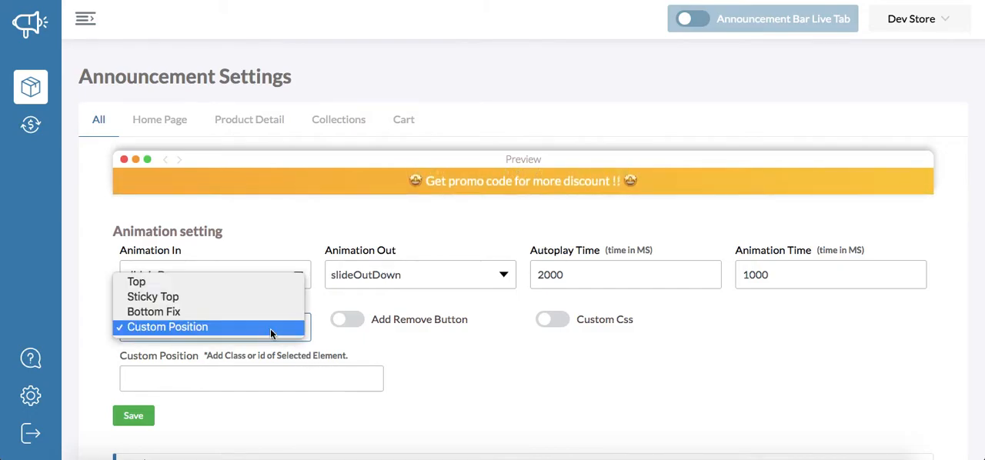
{"action": "left_click", "coordinate": [269, 302]}
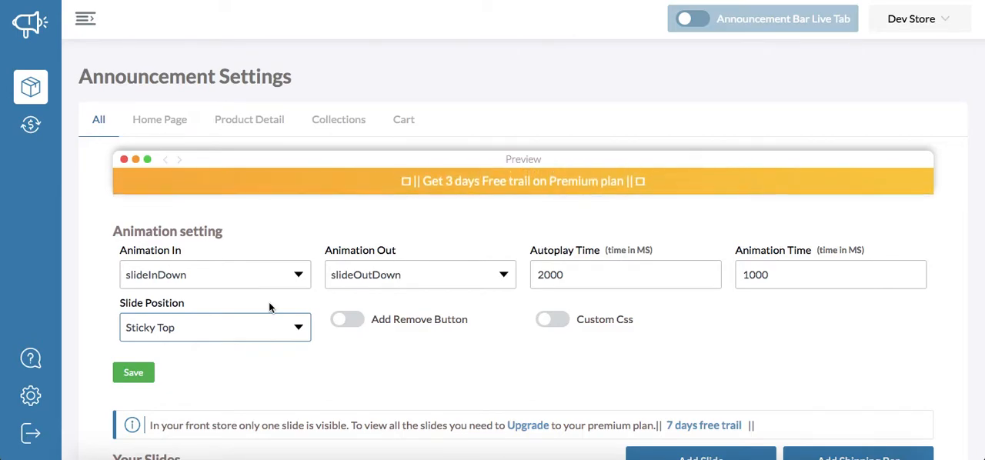
- Enable the Add Remove Button option and try switching the Custom Css editor on and off
{"action": "scroll", "coordinate": [269, 306], "scroll_direction": "down", "scroll_amount": 3}
{"action": "left_click", "coordinate": [347, 214]}
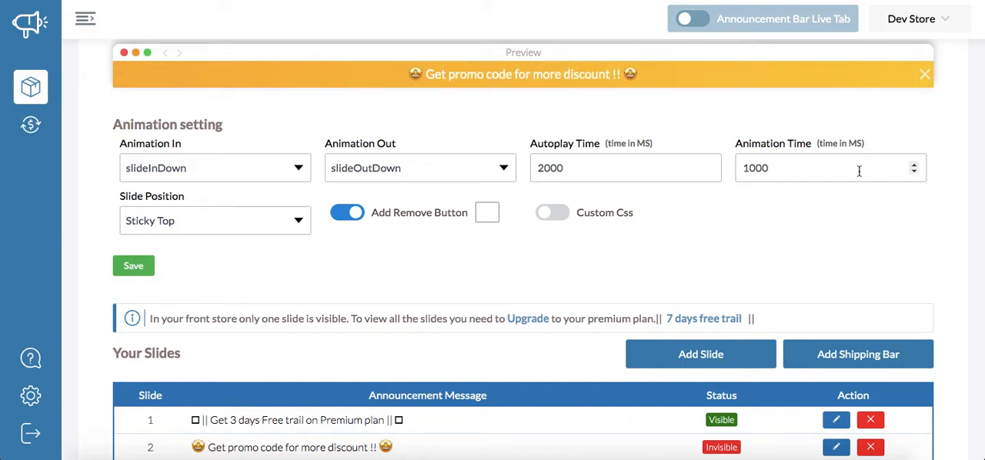
{"action": "left_click", "coordinate": [556, 213]}
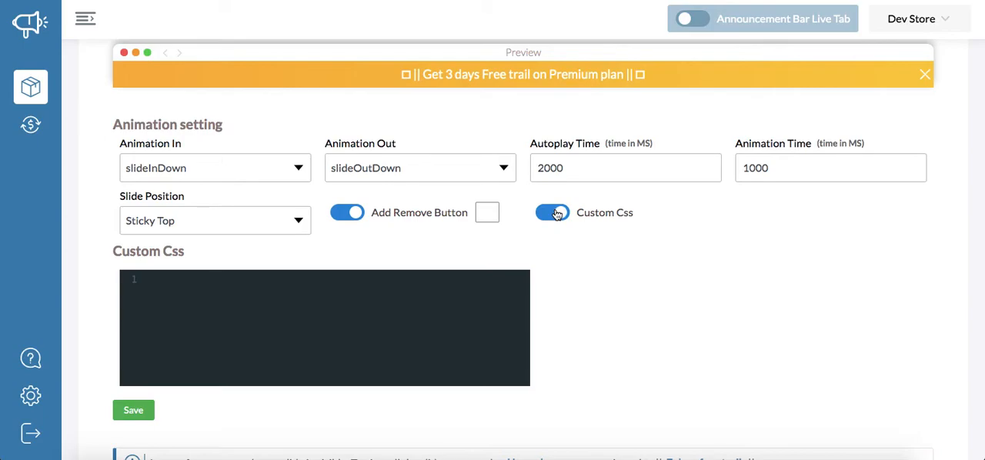
{"action": "left_click", "coordinate": [555, 213]}
{"action": "scroll", "coordinate": [654, 238], "scroll_direction": "down", "scroll_amount": 1}
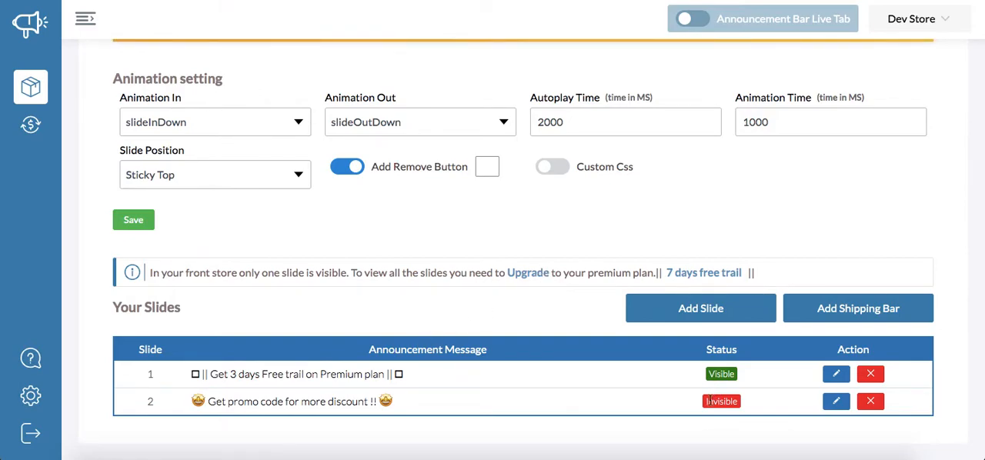
{"action": "left_click", "coordinate": [687, 308]}
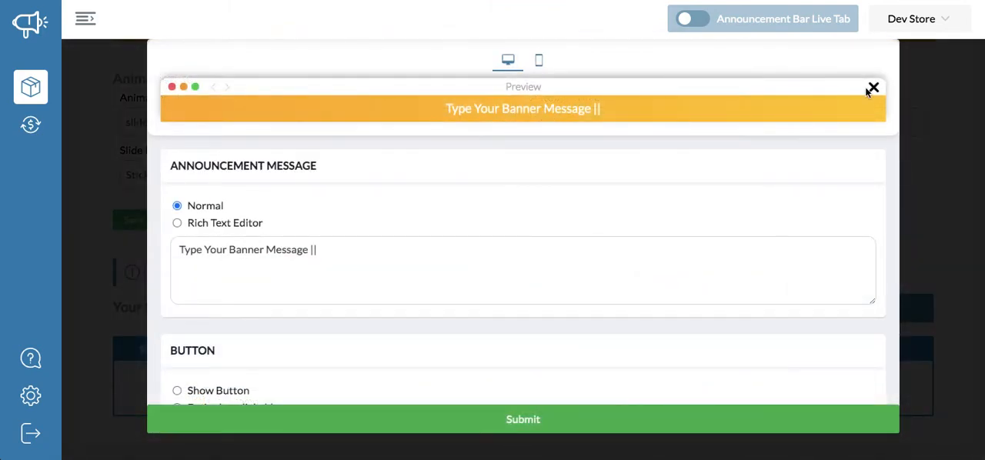
{"action": "left_click", "coordinate": [873, 87]}
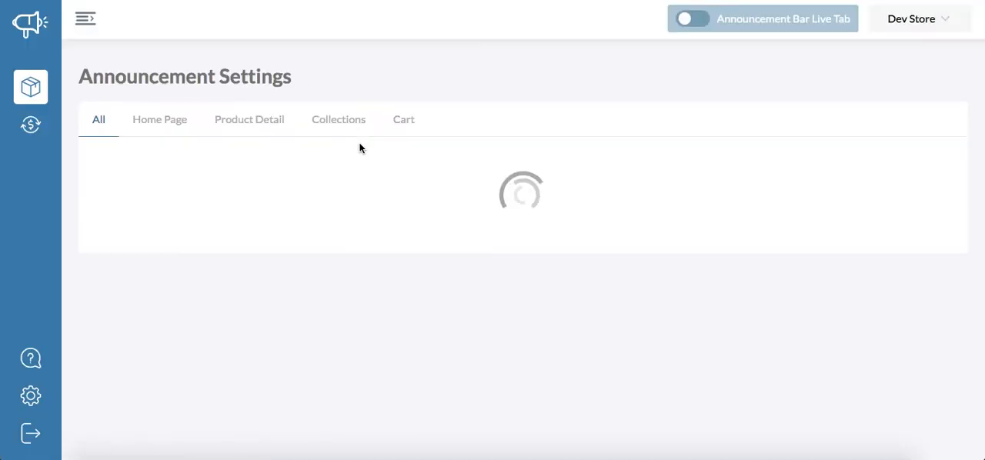
- Start adding a slide, review the Premium plan offer, and skip it to reach the announcement bar editor
{"action": "scroll", "coordinate": [563, 249], "scroll_direction": "down", "scroll_amount": 3}
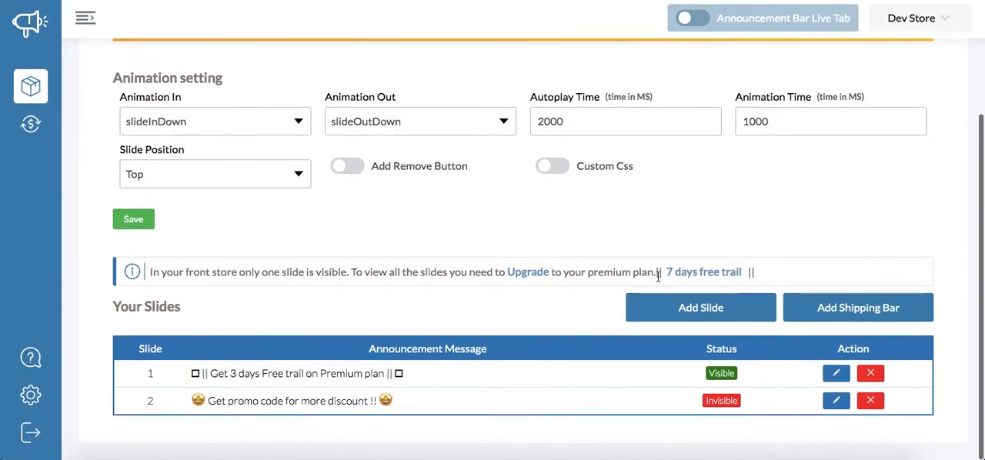
{"action": "left_click", "coordinate": [682, 313]}
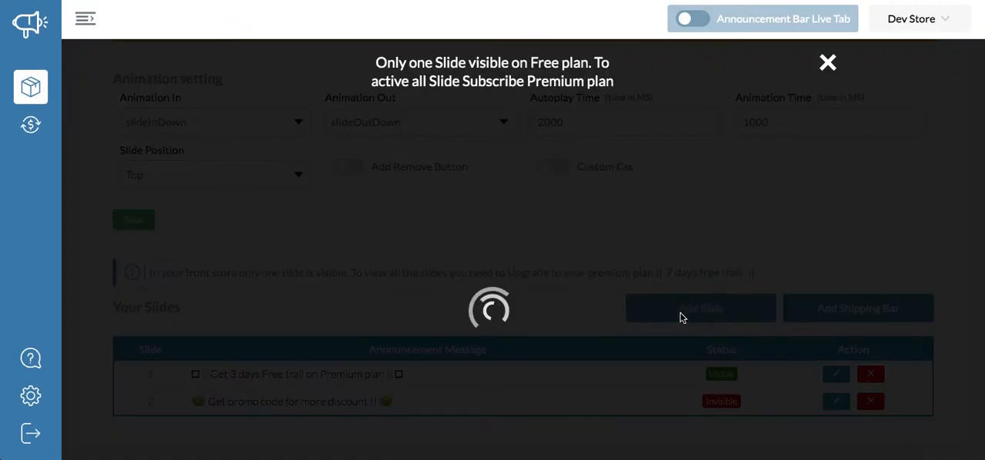
{"action": "scroll", "coordinate": [494, 249], "scroll_direction": "down", "scroll_amount": 3}
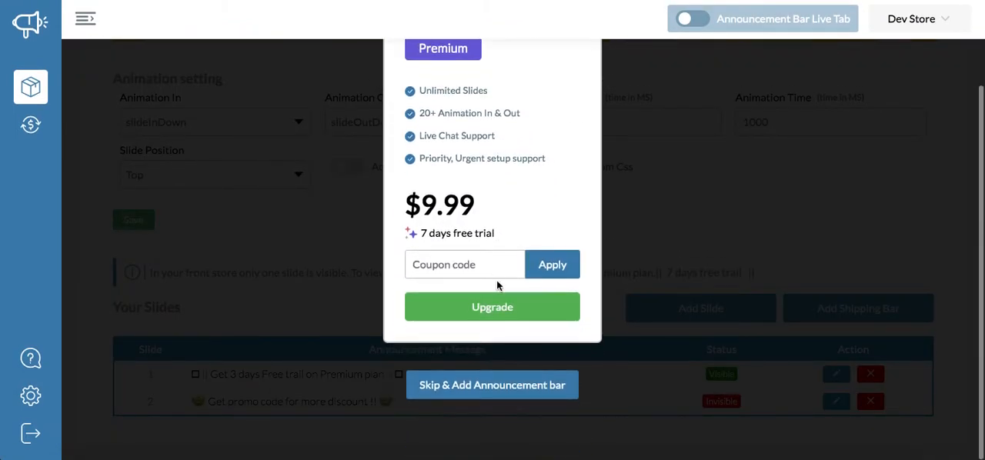
{"action": "scroll", "coordinate": [497, 287], "scroll_direction": "up", "scroll_amount": 3}
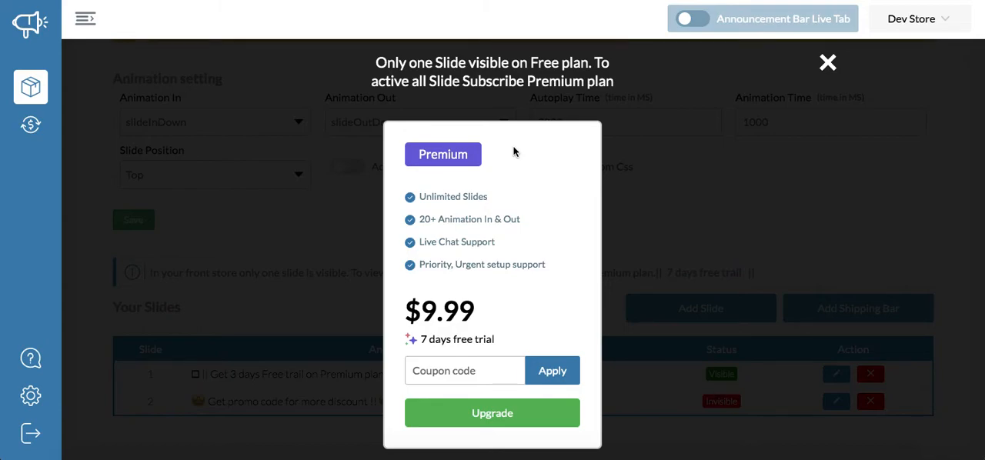
{"action": "scroll", "coordinate": [514, 152], "scroll_direction": "down", "scroll_amount": 1}
{"action": "scroll", "coordinate": [514, 152], "scroll_direction": "up", "scroll_amount": 1}
{"action": "scroll", "coordinate": [541, 201], "scroll_direction": "down", "scroll_amount": 1}
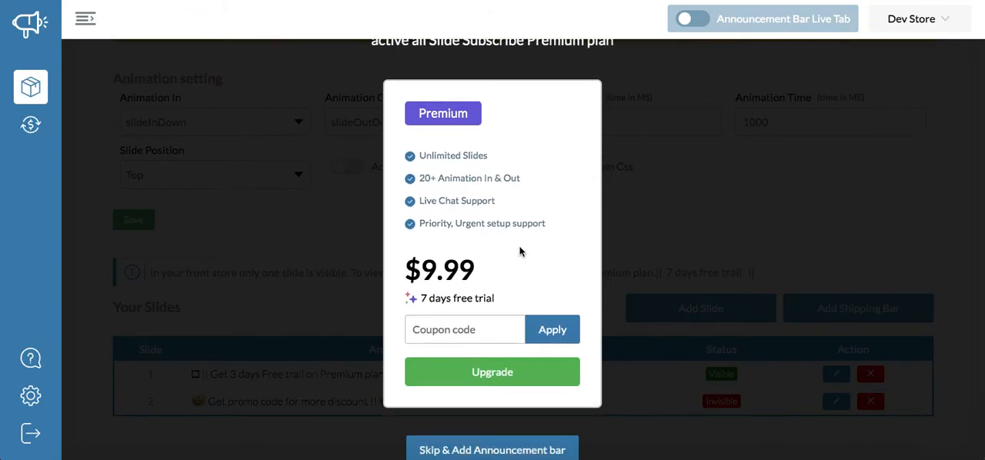
{"action": "scroll", "coordinate": [521, 252], "scroll_direction": "down", "scroll_amount": 2}
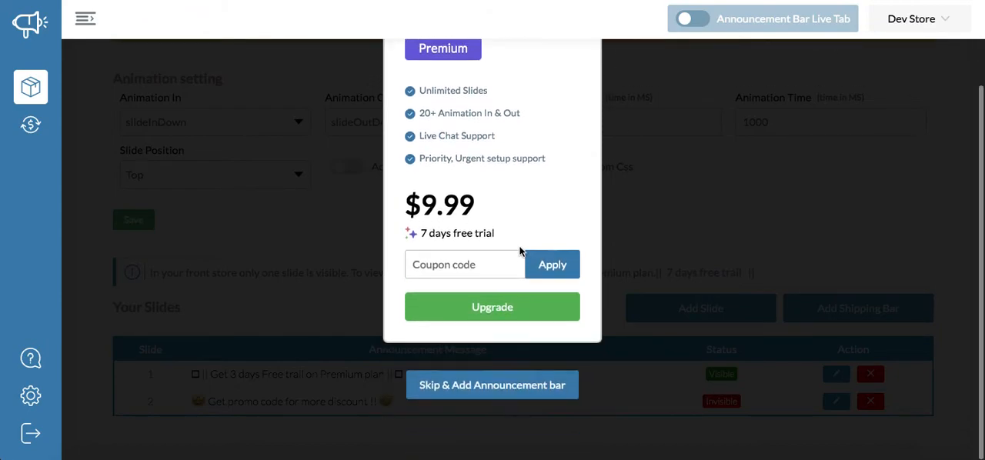
{"action": "left_click", "coordinate": [486, 382]}
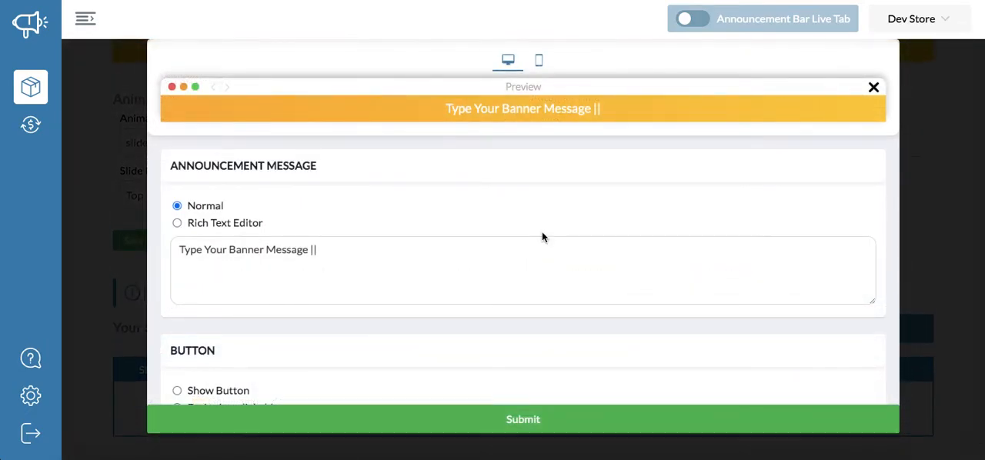
- Switch the announcement message to Rich Text Editor and give the word "Message" a light orange background
{"action": "left_click", "coordinate": [217, 224]}
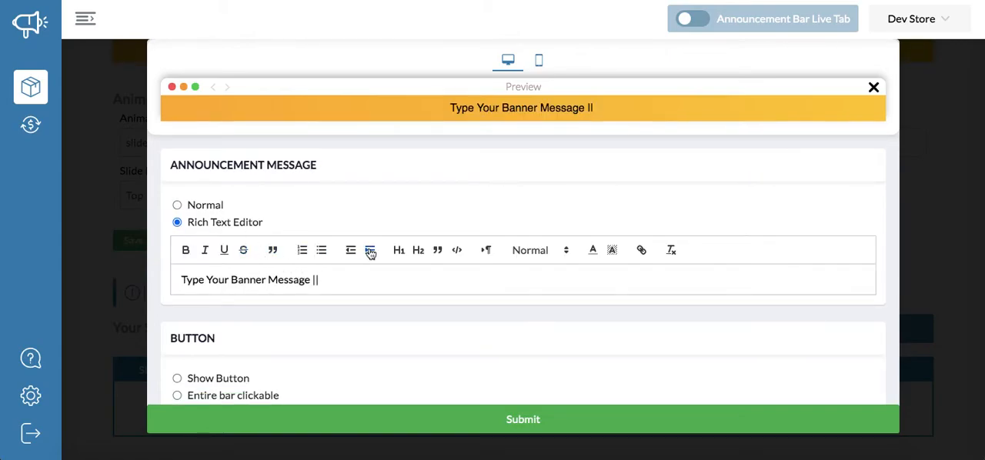
{"action": "double_click", "coordinate": [293, 279]}
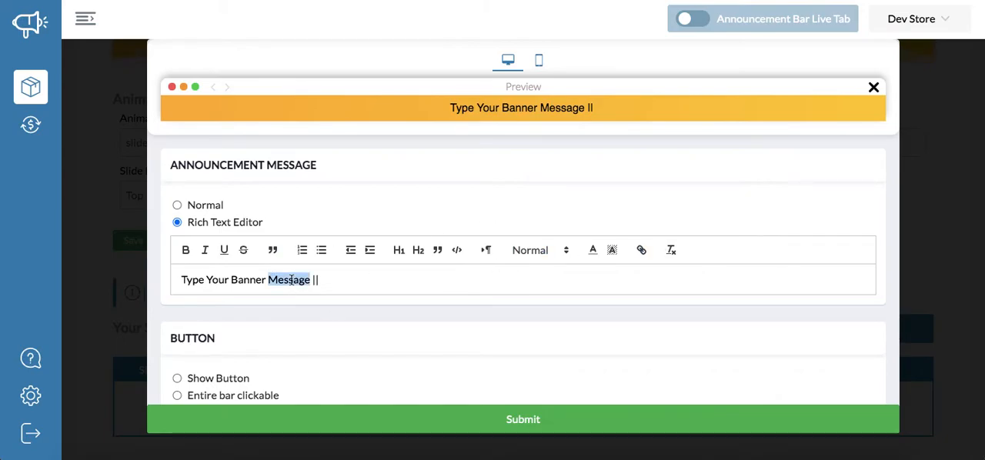
{"action": "left_click", "coordinate": [614, 254]}
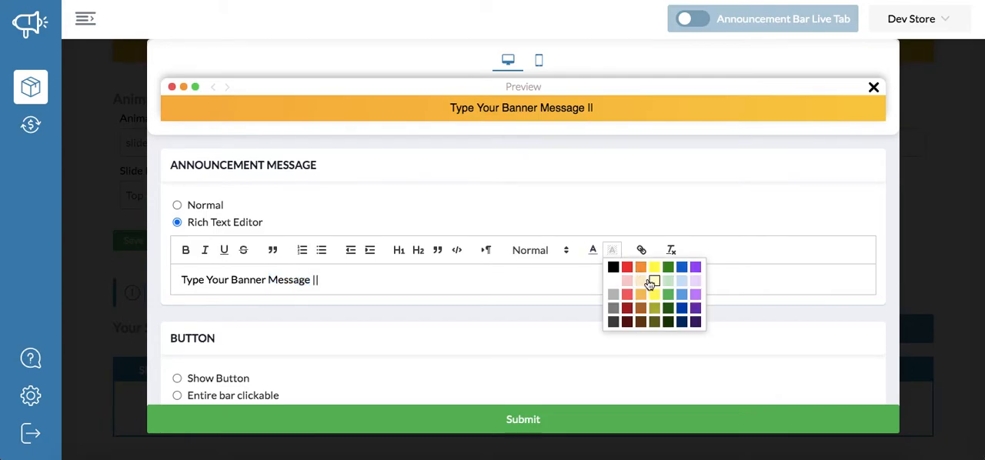
{"action": "left_click", "coordinate": [640, 281]}
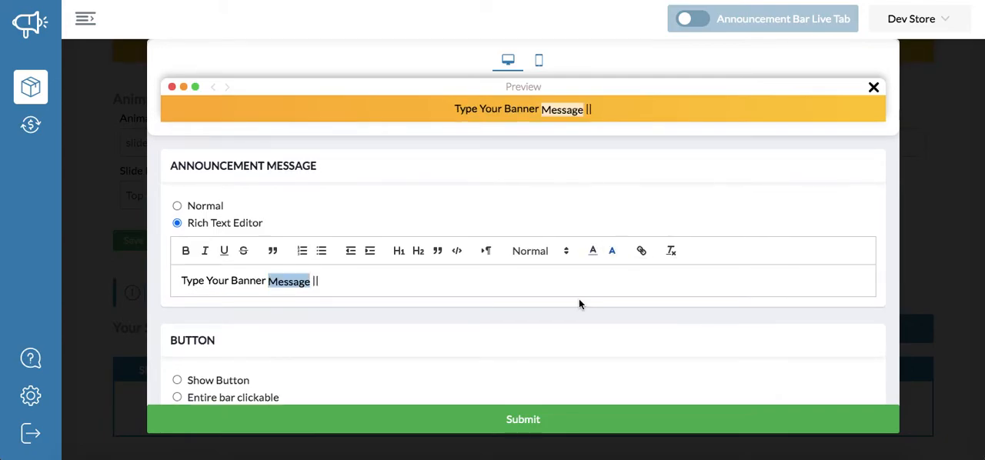
- Colour the word "Banner" red in the announcement message
{"action": "double_click", "coordinate": [250, 280]}
{"action": "left_click", "coordinate": [592, 251]}
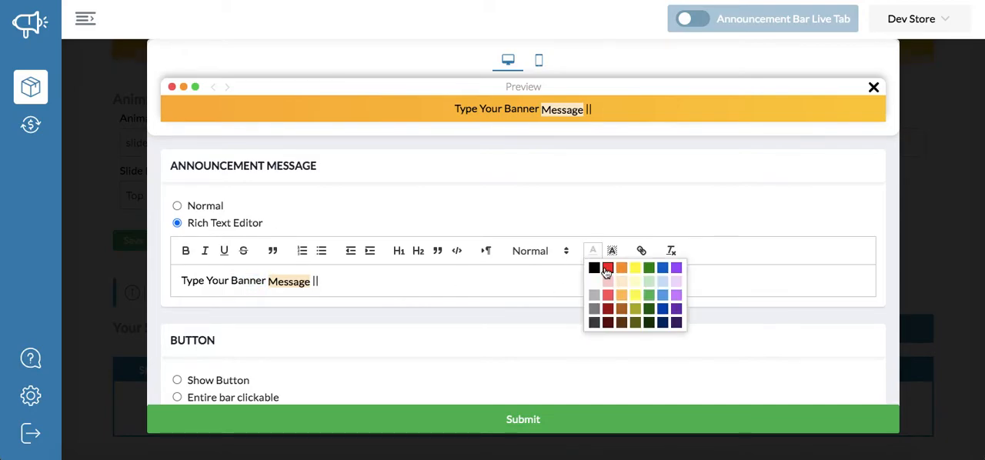
{"action": "left_click", "coordinate": [607, 270]}
{"action": "left_click", "coordinate": [534, 286]}
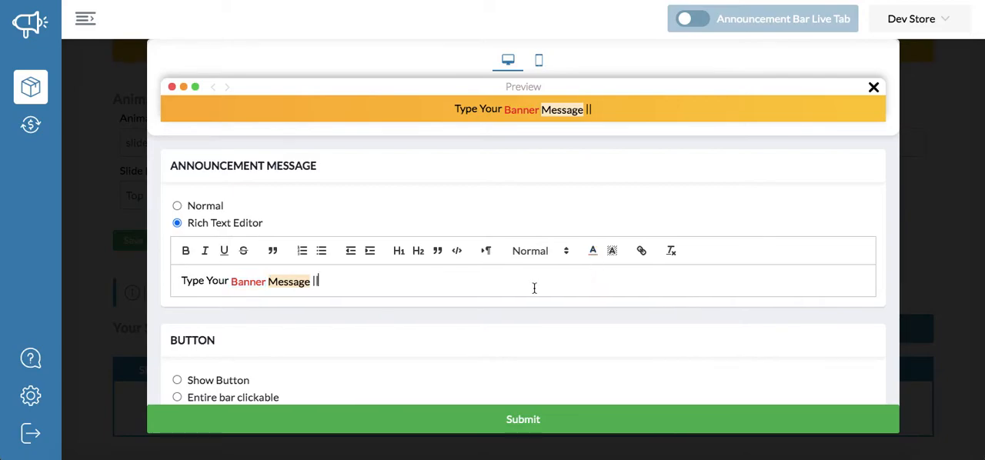
- Remove the background highlight from the word "Message" in the announcement message
{"action": "double_click", "coordinate": [299, 281]}
{"action": "left_click", "coordinate": [614, 252]}
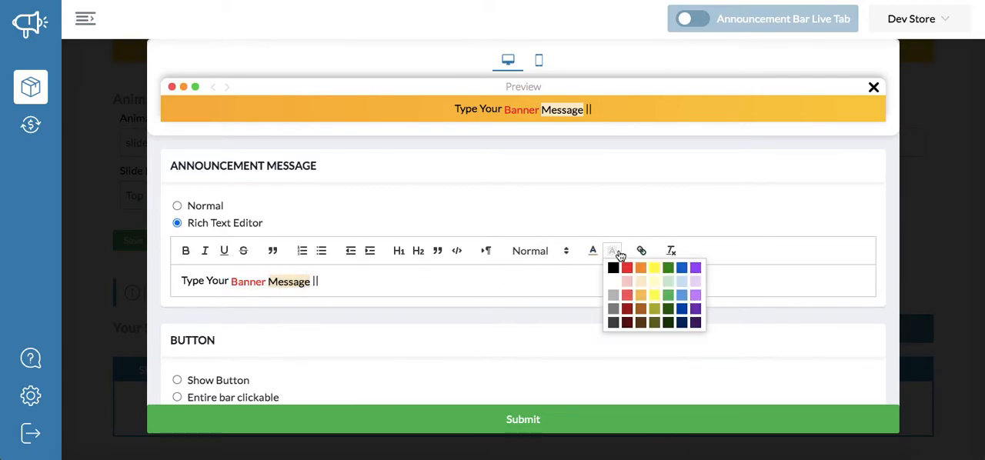
{"action": "left_click", "coordinate": [639, 286]}
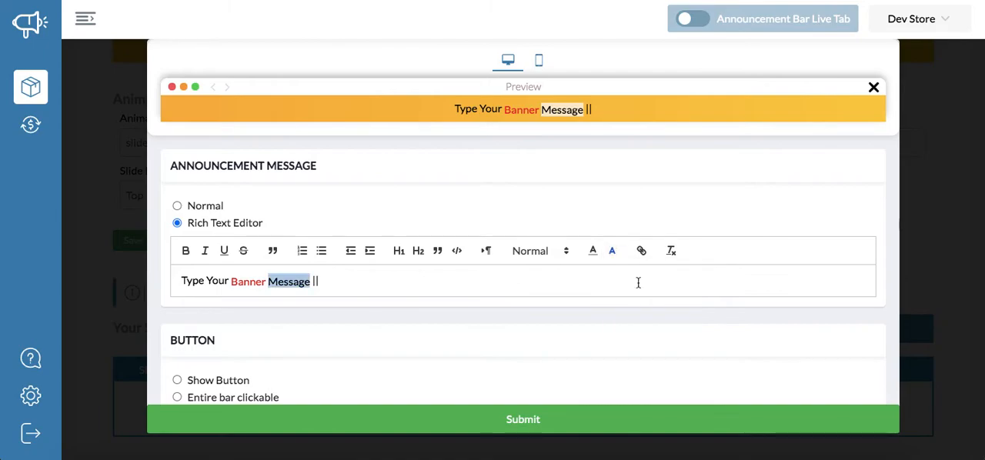
{"action": "left_click", "coordinate": [542, 291]}
{"action": "double_click", "coordinate": [282, 282]}
{"action": "left_click", "coordinate": [611, 252]}
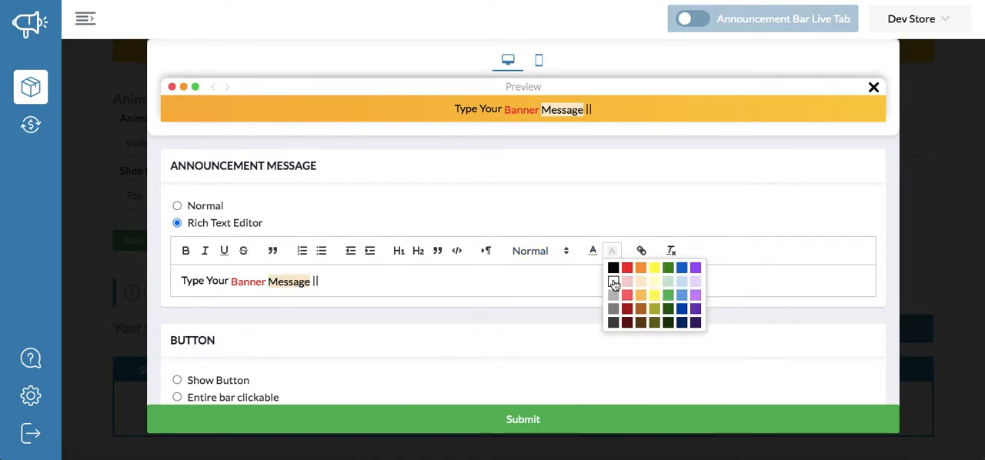
{"action": "left_click", "coordinate": [612, 281]}
{"action": "left_click", "coordinate": [520, 291]}
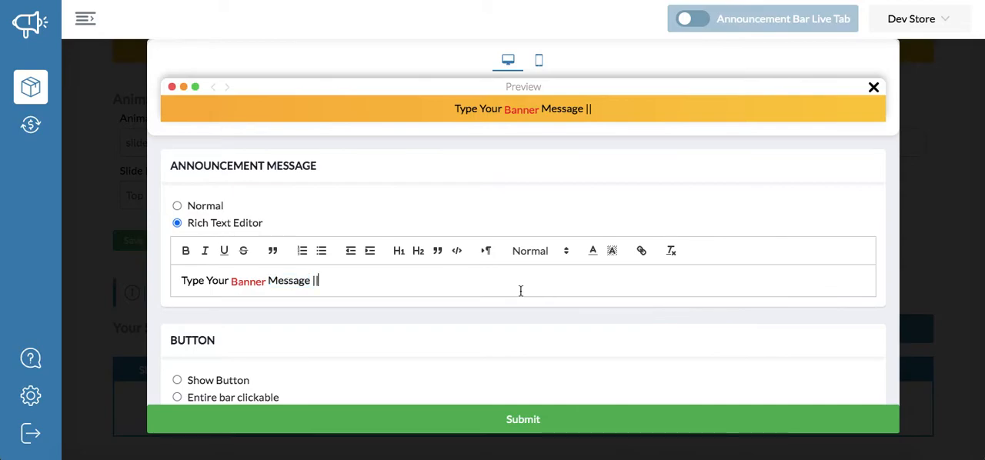
- Make the word "Banner" bold without adding a link, and switch the announcement message back to Normal
{"action": "double_click", "coordinate": [250, 282]}
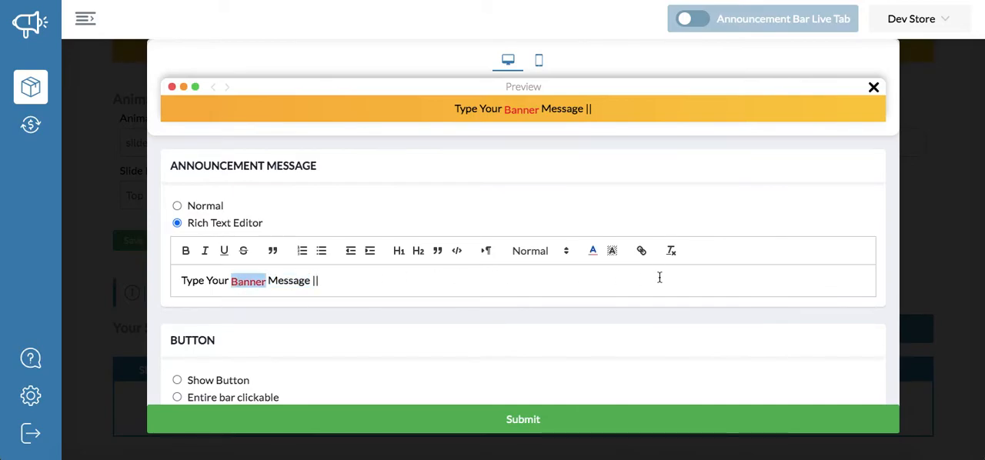
{"action": "left_click", "coordinate": [649, 258]}
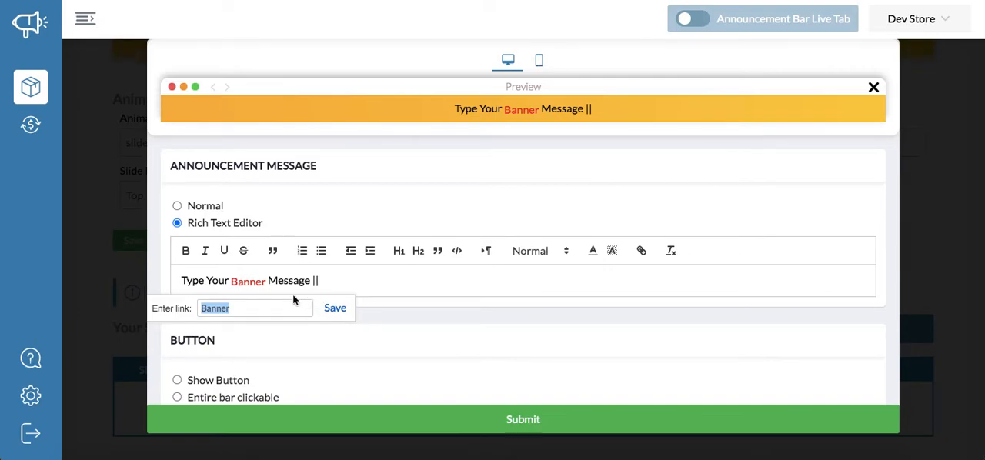
{"action": "key", "text": "Escape"}
{"action": "left_click", "coordinate": [185, 251]}
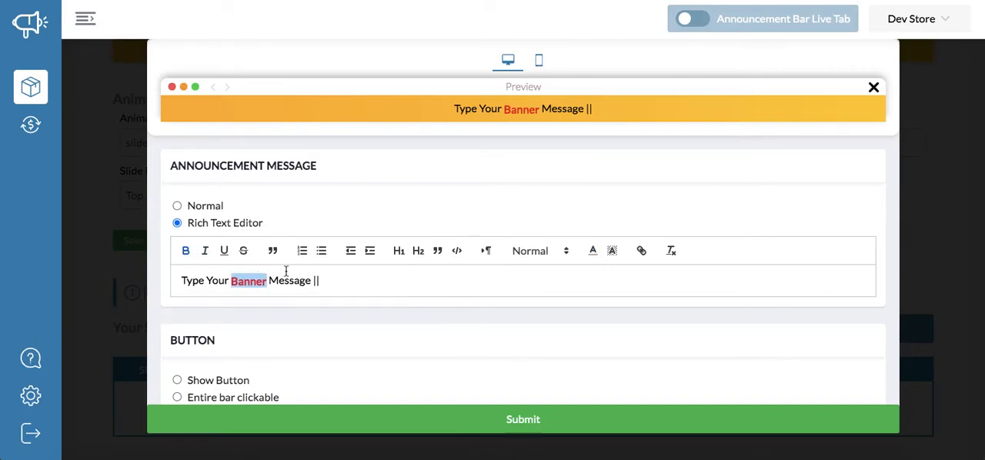
{"action": "left_click", "coordinate": [328, 274]}
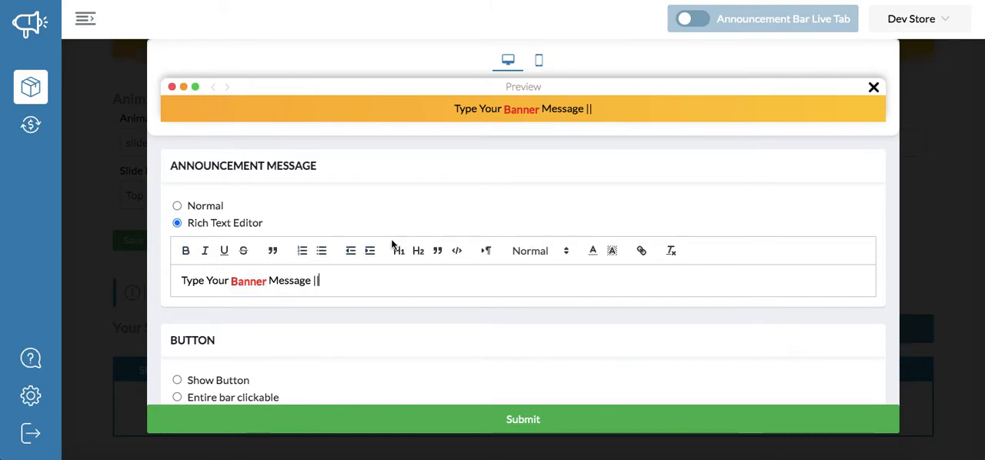
{"action": "left_click", "coordinate": [199, 208]}
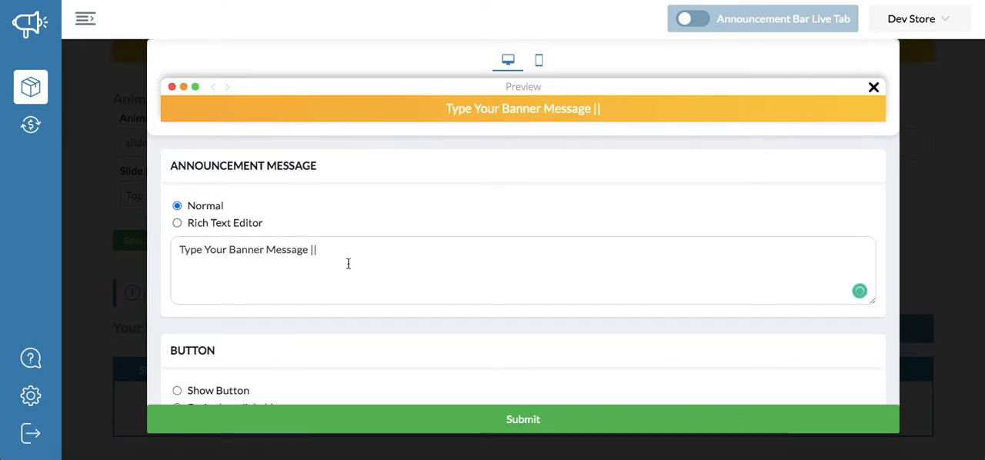
- Enable Show Button for the slide and set the button text to "click here"
{"action": "scroll", "coordinate": [423, 243], "scroll_direction": "down", "scroll_amount": 2}
{"action": "scroll", "coordinate": [422, 244], "scroll_direction": "up", "scroll_amount": 1}
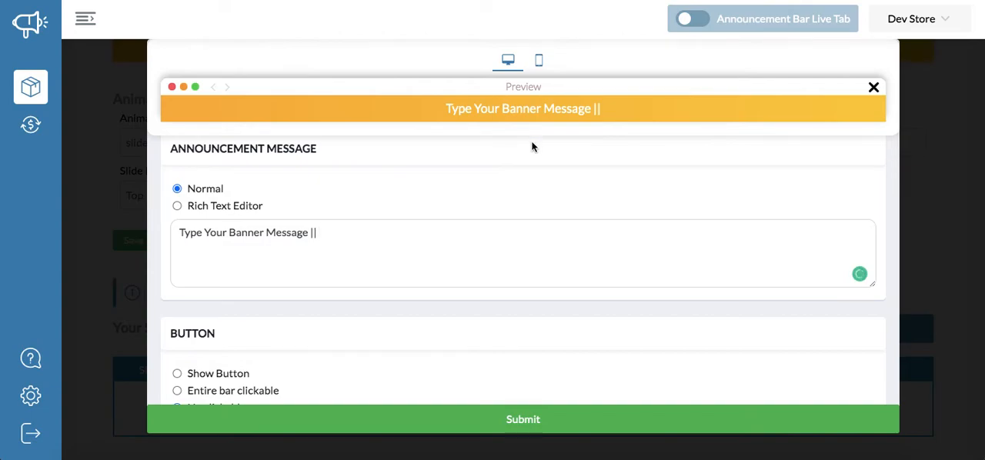
{"action": "scroll", "coordinate": [493, 253], "scroll_direction": "down", "scroll_amount": 3}
{"action": "left_click", "coordinate": [230, 280]}
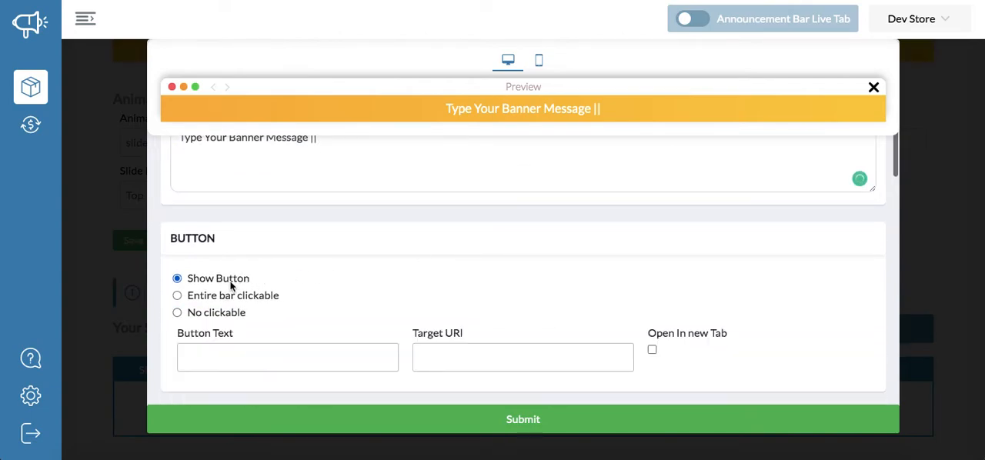
{"action": "scroll", "coordinate": [308, 328], "scroll_direction": "down", "scroll_amount": 2}
{"action": "left_click", "coordinate": [302, 311]}
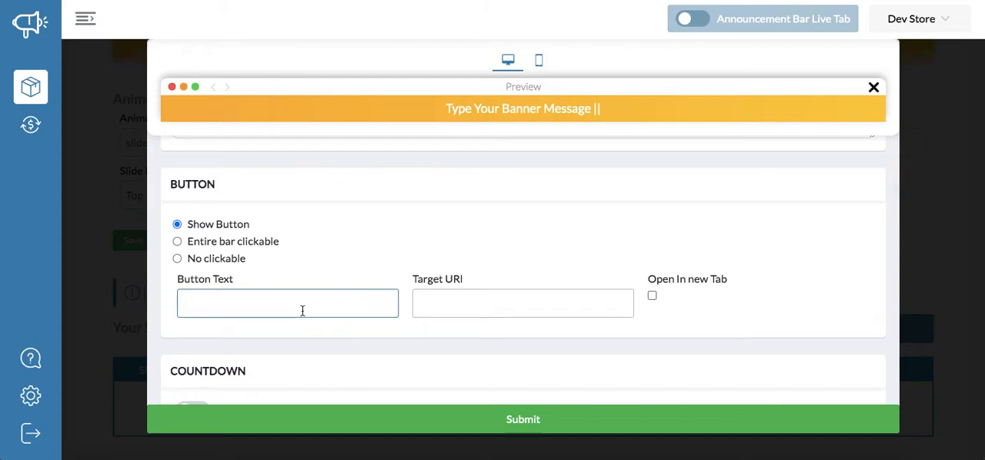
{"action": "type", "text": "click"}
{"action": "key", "text": "BackSpace"}
{"action": "key", "text": "BackSpace"}
{"action": "key", "text": "BackSpace"}
{"action": "key", "text": "BackSpace"}
{"action": "type", "text": "lick here"}
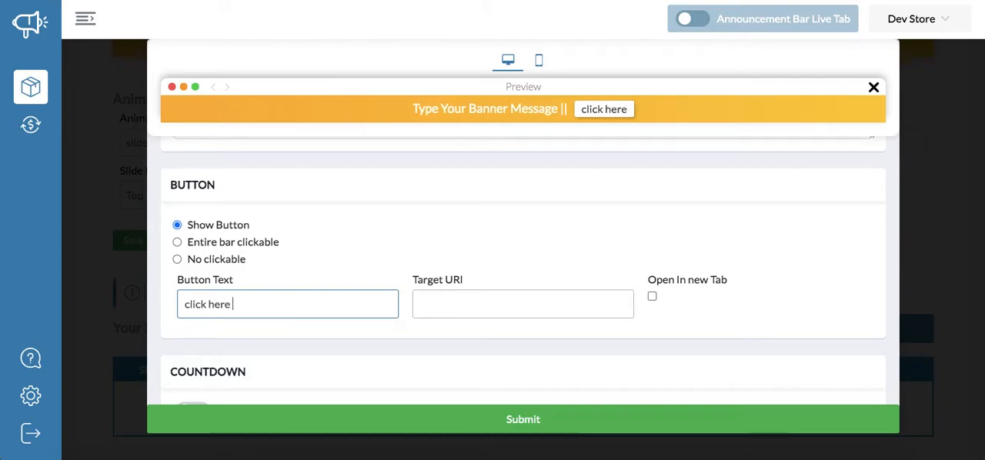
{"action": "left_click", "coordinate": [497, 292]}
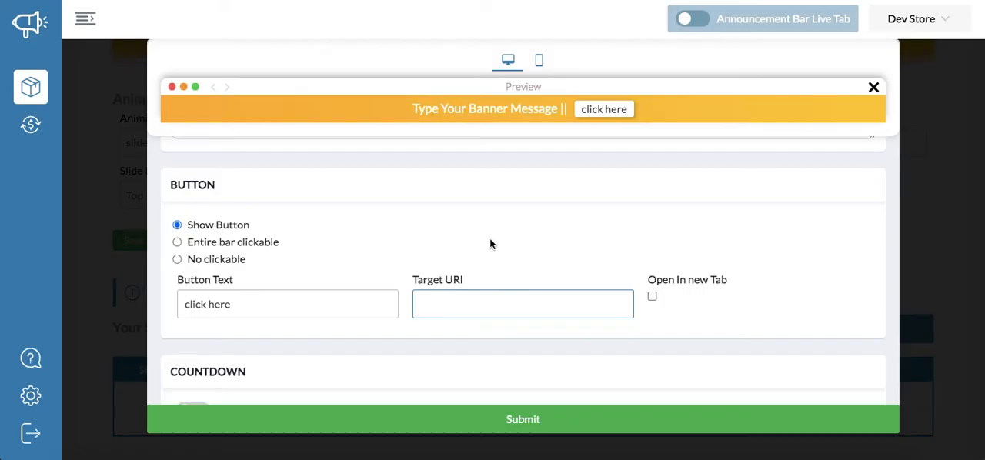
{"action": "type", "text": "https://dev-srore.myshopify.com/"}
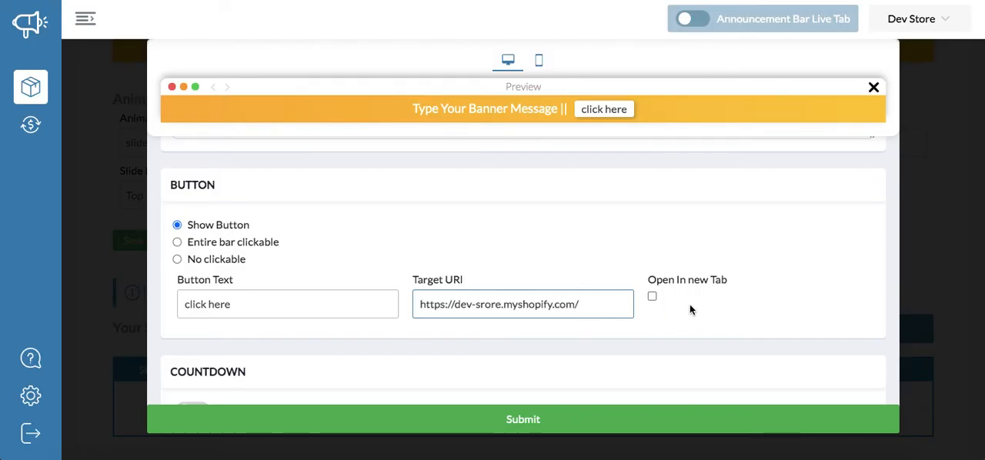
{"action": "left_click", "coordinate": [652, 297]}
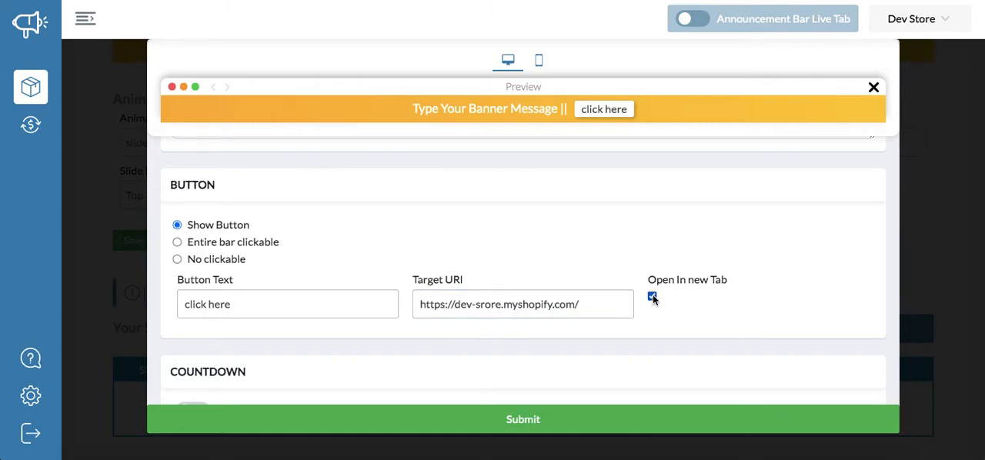
{"action": "left_click", "coordinate": [652, 296]}
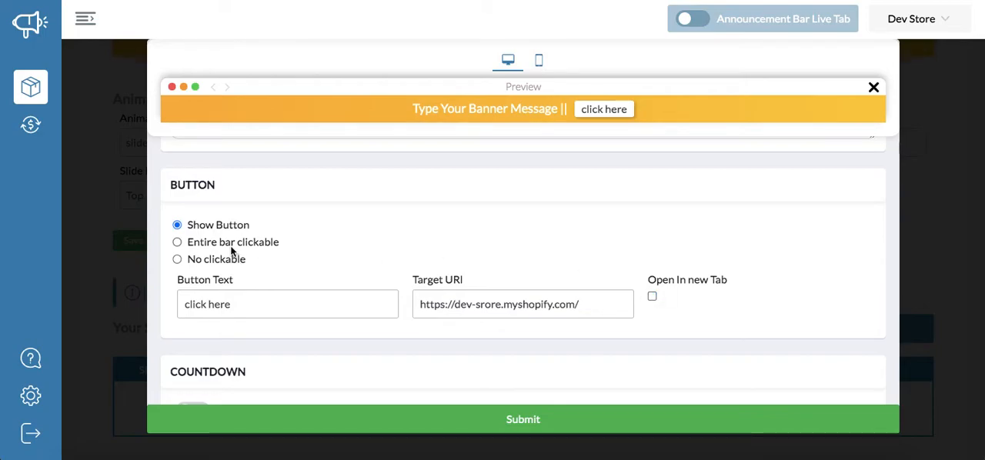
{"action": "left_click", "coordinate": [231, 248]}
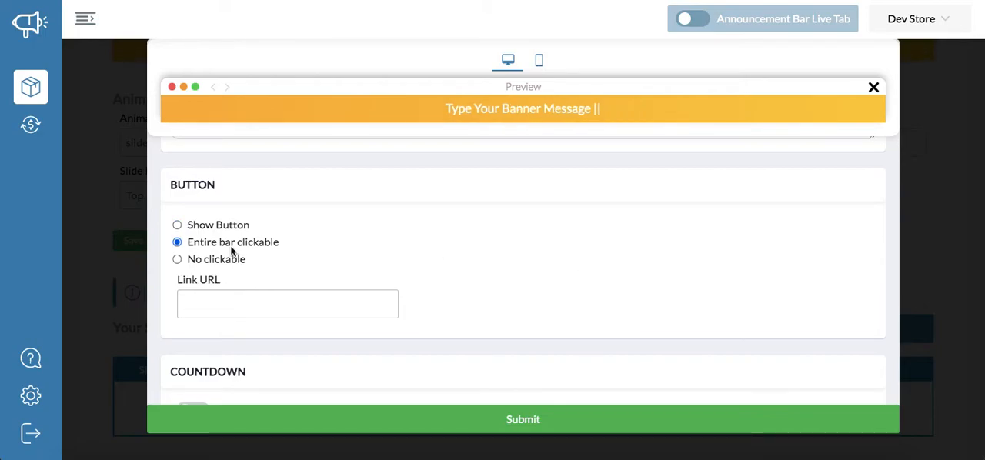
{"action": "left_click", "coordinate": [354, 317]}
{"action": "type", "text": "https://dev-srore.myshopify.com/"}
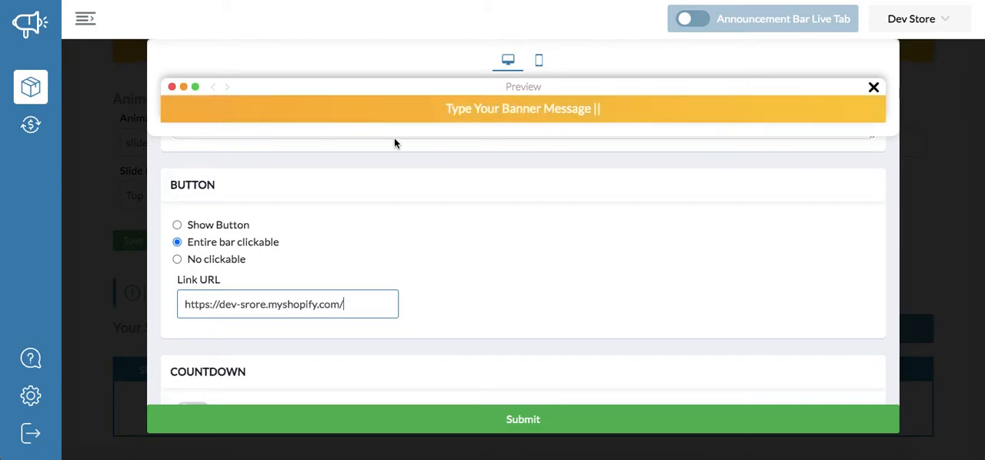
{"action": "left_click", "coordinate": [227, 260]}
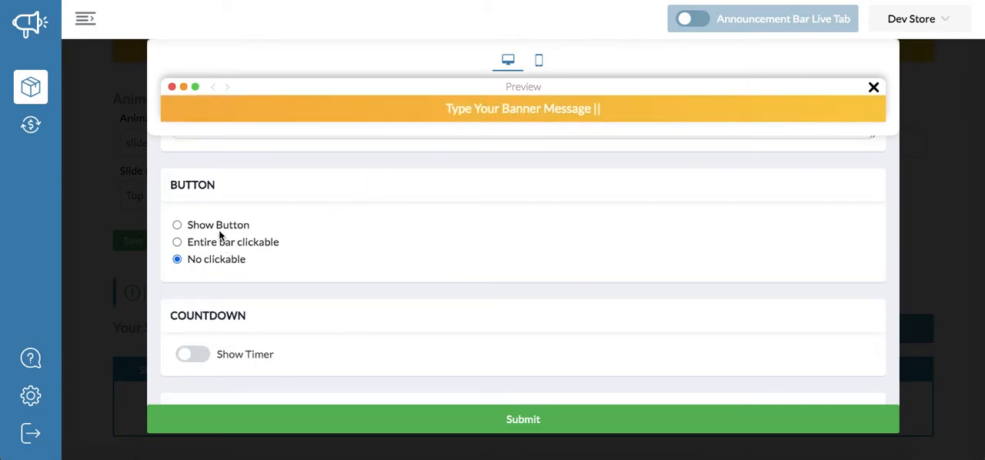
{"action": "left_click", "coordinate": [220, 242]}
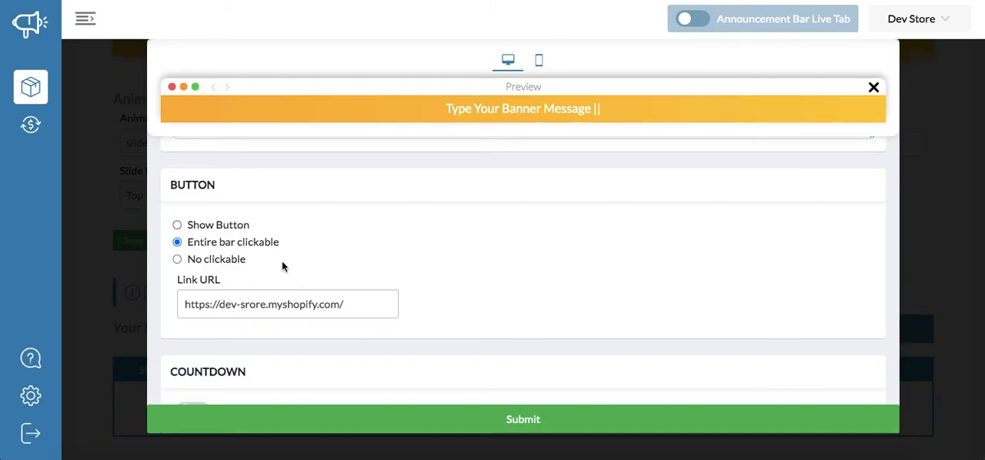
- Set the slide's font color to the grey #8d8d8d in the style and color settings
{"action": "scroll", "coordinate": [297, 275], "scroll_direction": "down", "scroll_amount": 3}
{"action": "scroll", "coordinate": [297, 278], "scroll_direction": "down", "scroll_amount": 6}
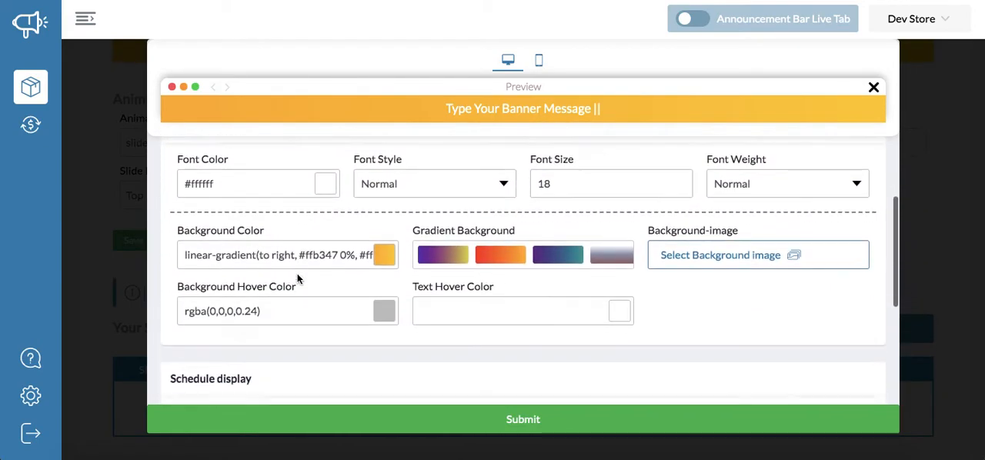
{"action": "scroll", "coordinate": [297, 279], "scroll_direction": "up", "scroll_amount": 6}
{"action": "scroll", "coordinate": [298, 279], "scroll_direction": "up", "scroll_amount": 3}
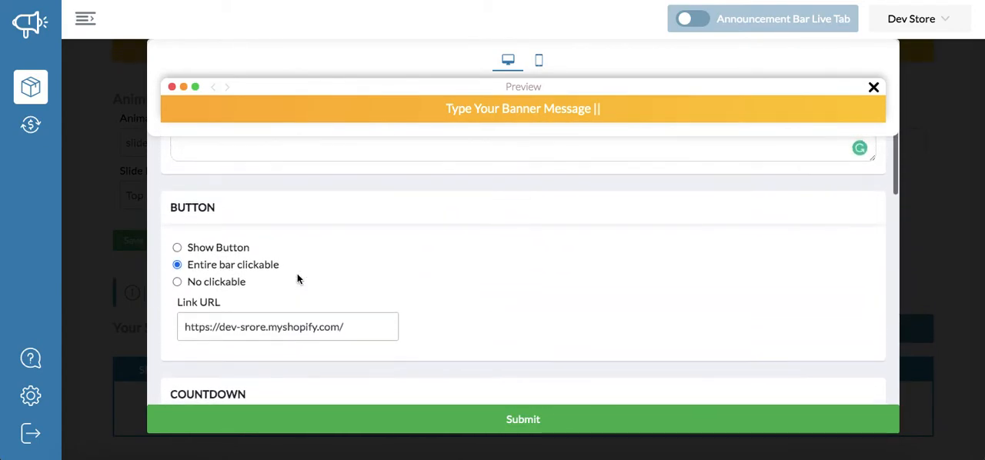
{"action": "scroll", "coordinate": [298, 278], "scroll_direction": "down", "scroll_amount": 6}
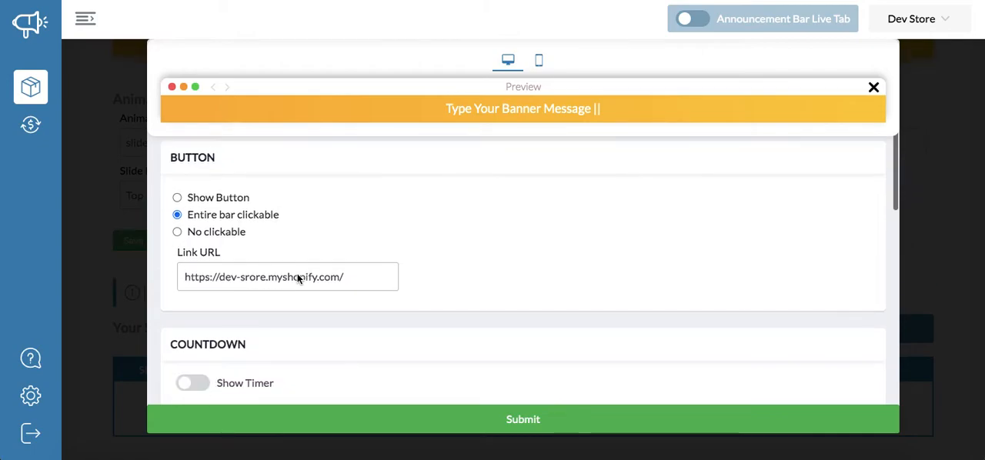
{"action": "scroll", "coordinate": [298, 278], "scroll_direction": "up", "scroll_amount": 3}
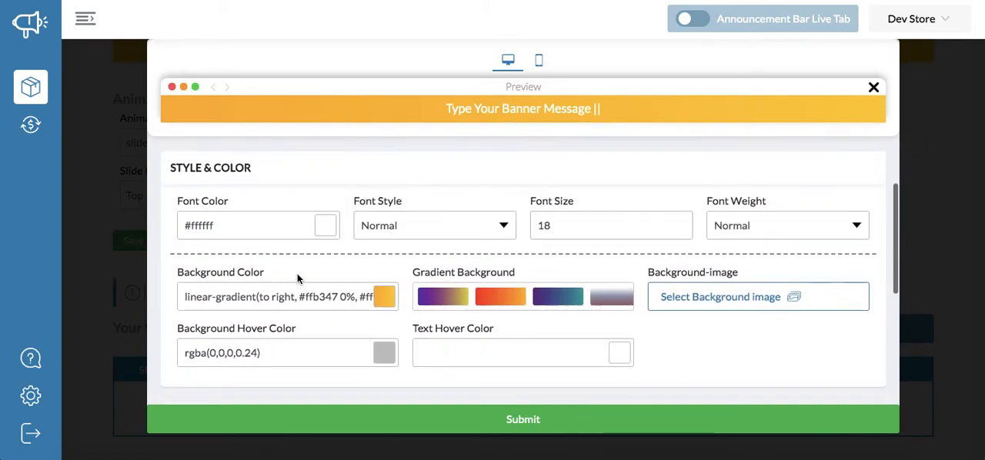
{"action": "left_click", "coordinate": [327, 224]}
{"action": "left_click", "coordinate": [387, 240]}
{"action": "left_click", "coordinate": [341, 253]}
{"action": "left_click", "coordinate": [306, 252]}
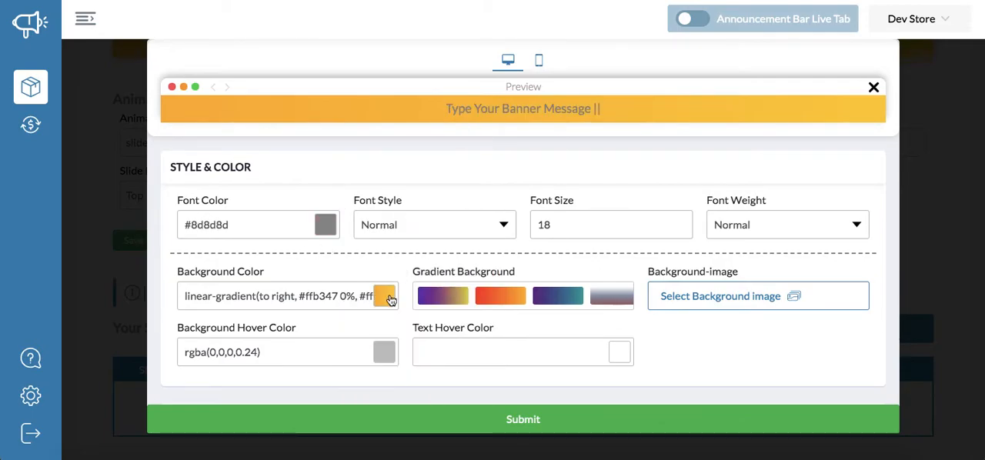
- Replace the slide's gradient background color with the solid dark red #410a0a
{"action": "left_click", "coordinate": [385, 295]}
{"action": "left_click", "coordinate": [469, 170]}
{"action": "left_click_drag", "start_coordinate": [469, 170], "coordinate": [531, 185]}
{"action": "left_click", "coordinate": [617, 164]}
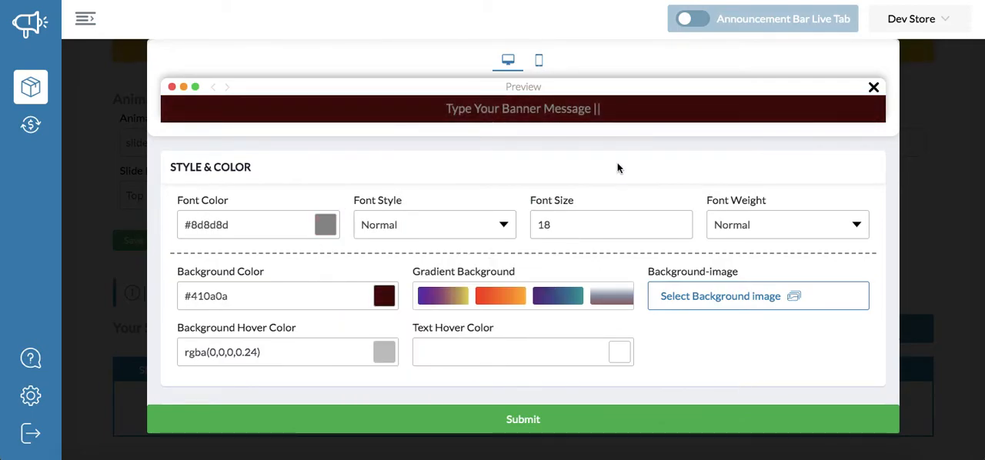
- Set the announcement text's font style to Italic and its font size to 20
{"action": "left_click", "coordinate": [413, 218]}
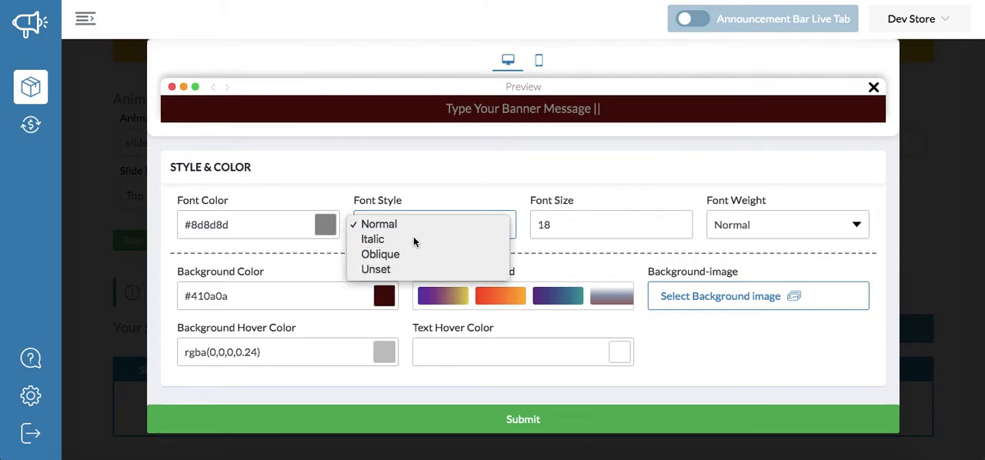
{"action": "left_click", "coordinate": [413, 237]}
{"action": "left_click", "coordinate": [580, 230]}
{"action": "key", "text": "Down"}
{"action": "key", "text": "Up"}
{"action": "key", "text": "Up"}
{"action": "key", "text": "Up"}
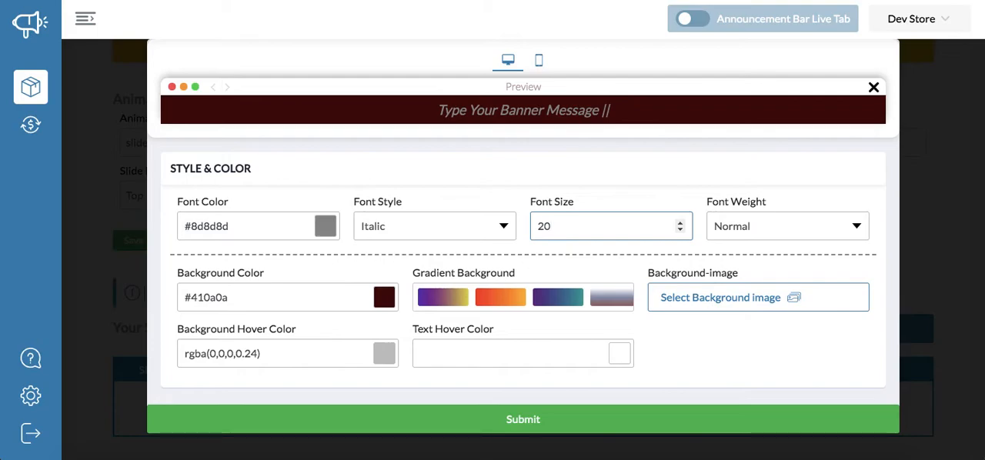
- Set the bar's background hover color to #000000 and its text hover color to #ffffff
{"action": "scroll", "coordinate": [504, 154], "scroll_direction": "up", "scroll_amount": 5}
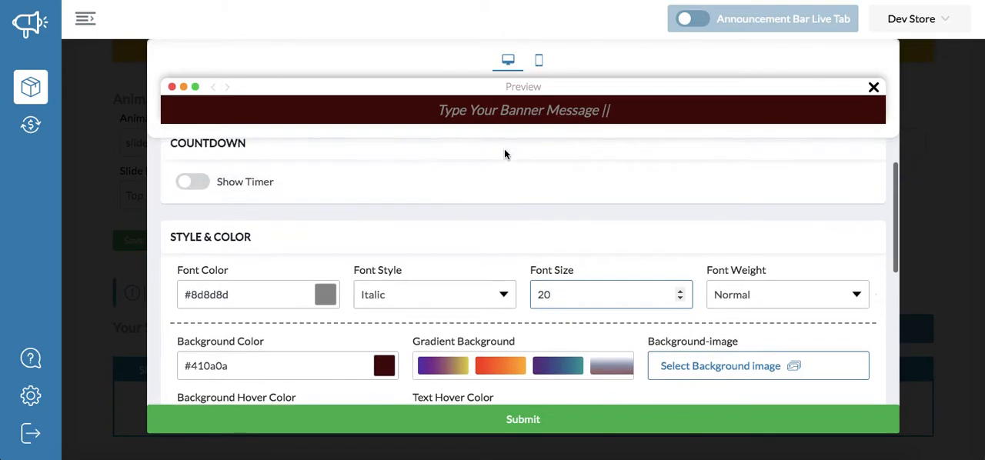
{"action": "scroll", "coordinate": [504, 160], "scroll_direction": "up", "scroll_amount": 2}
{"action": "scroll", "coordinate": [504, 159], "scroll_direction": "down", "scroll_amount": 2}
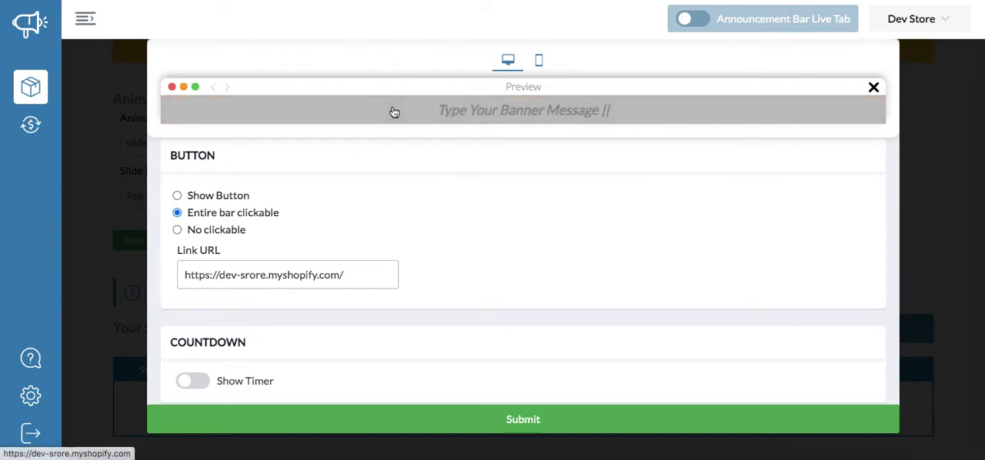
{"action": "scroll", "coordinate": [346, 244], "scroll_direction": "down", "scroll_amount": 1}
{"action": "scroll", "coordinate": [346, 247], "scroll_direction": "down", "scroll_amount": 5}
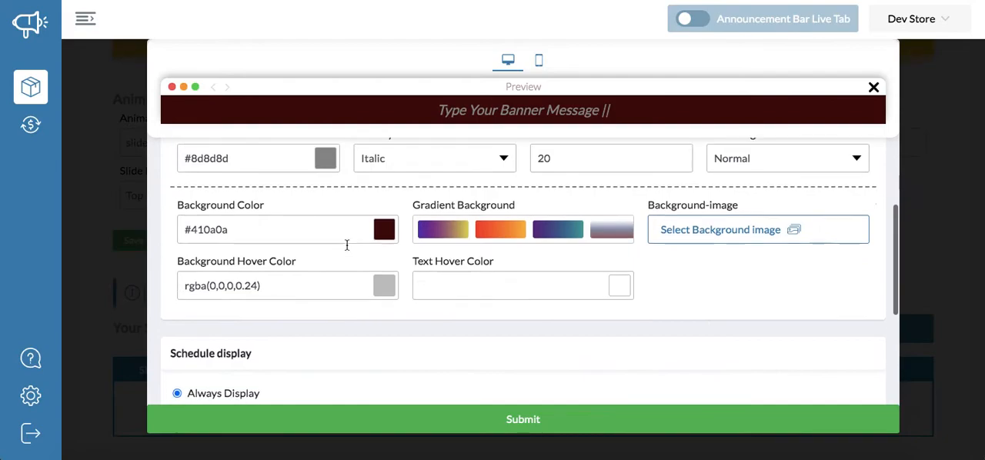
{"action": "left_click", "coordinate": [440, 270]}
{"action": "left_click_drag", "start_coordinate": [437, 290], "coordinate": [333, 366]}
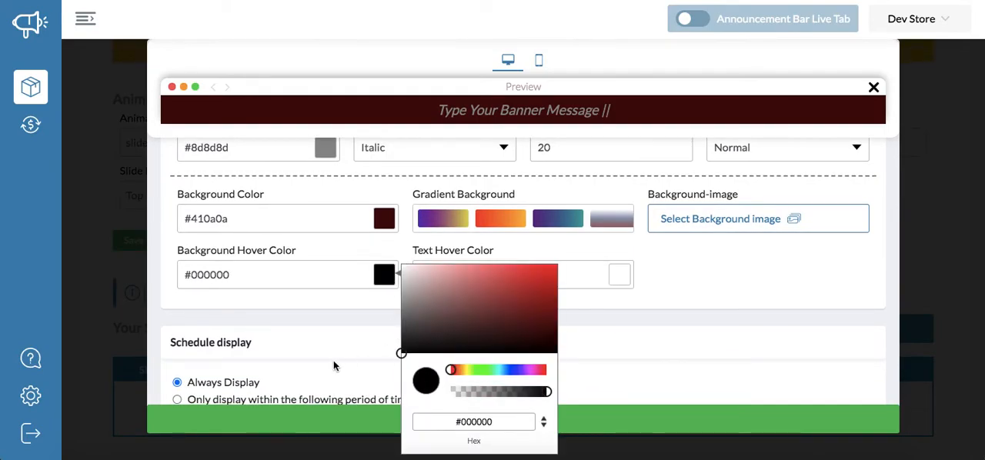
{"action": "left_click", "coordinate": [620, 275]}
{"action": "left_click", "coordinate": [672, 259]}
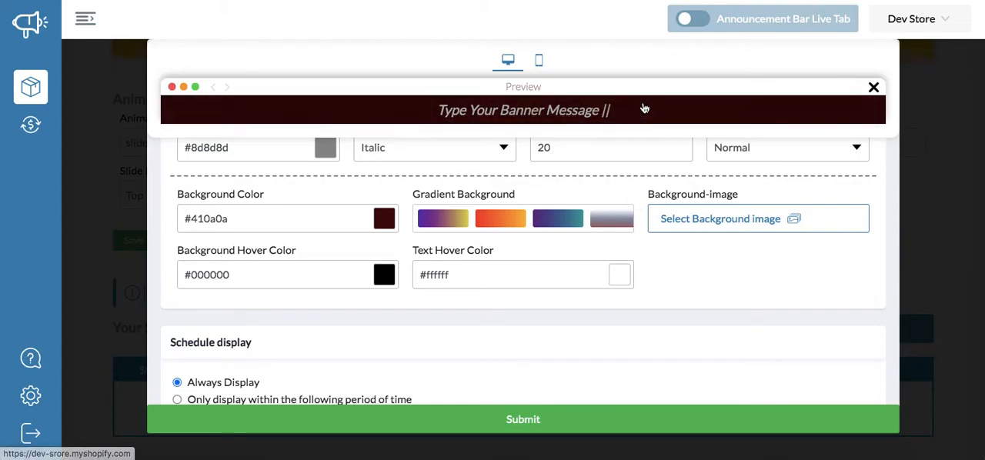
- Switch the slide's click behaviour from the clickable bar back to Show Button
{"action": "scroll", "coordinate": [481, 273], "scroll_direction": "up", "scroll_amount": 1}
{"action": "scroll", "coordinate": [481, 273], "scroll_direction": "down", "scroll_amount": 1}
{"action": "scroll", "coordinate": [481, 273], "scroll_direction": "up", "scroll_amount": 6}
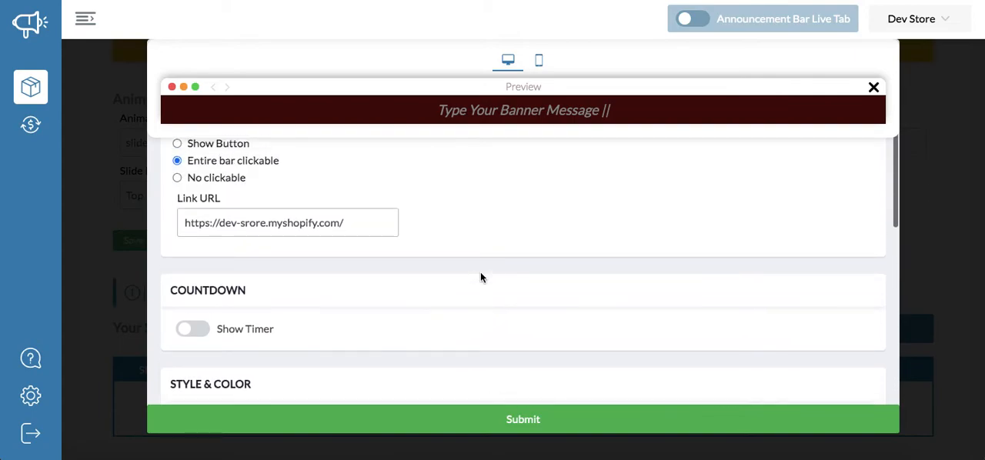
{"action": "scroll", "coordinate": [480, 277], "scroll_direction": "up", "scroll_amount": 1}
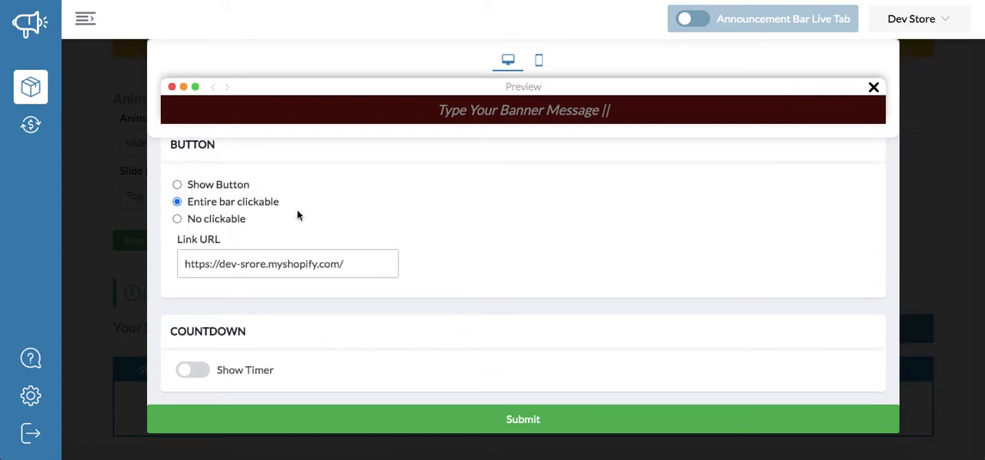
{"action": "scroll", "coordinate": [453, 188], "scroll_direction": "down", "scroll_amount": 2}
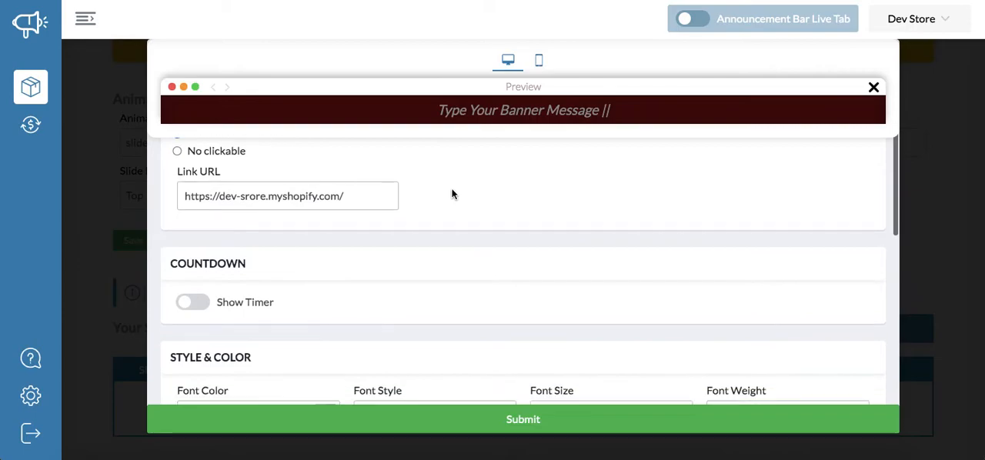
{"action": "scroll", "coordinate": [292, 185], "scroll_direction": "up", "scroll_amount": 2}
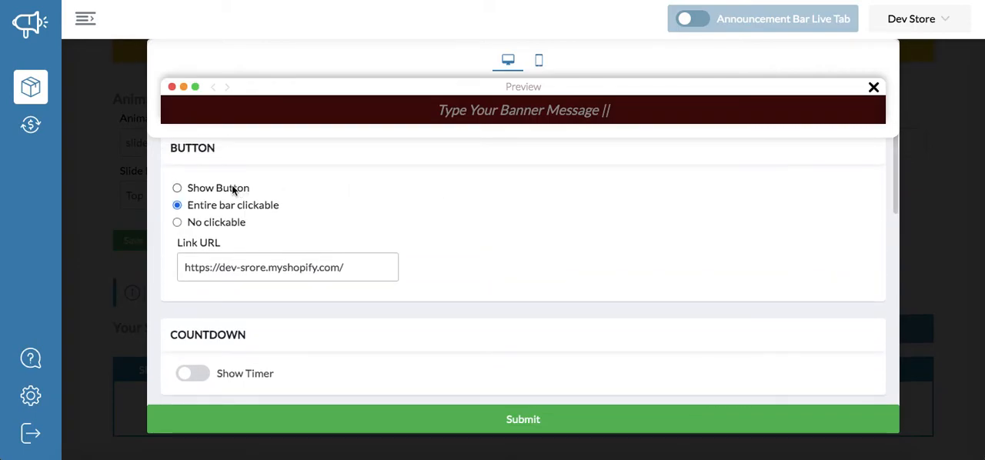
{"action": "left_click", "coordinate": [237, 191]}
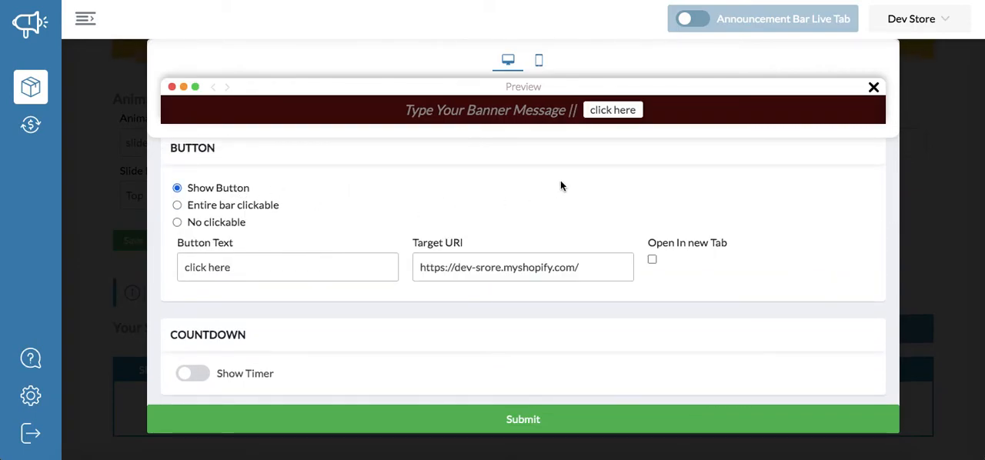
- Set the slide button's text size to 19 and its corner radius to 6
{"action": "scroll", "coordinate": [410, 243], "scroll_direction": "down", "scroll_amount": 5}
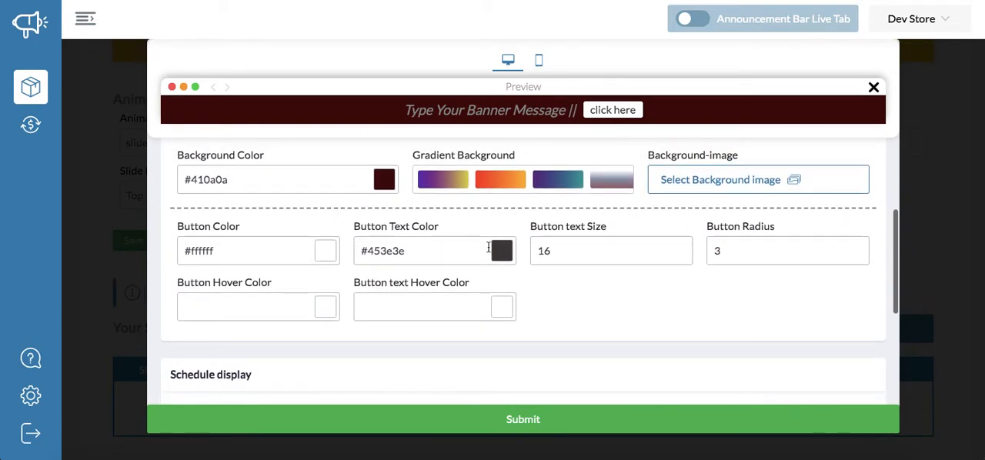
{"action": "left_click", "coordinate": [592, 257]}
{"action": "key", "text": "Up"}
{"action": "key", "text": "Up"}
{"action": "key", "text": "Up"}
{"action": "key", "text": "Up"}
{"action": "key", "text": "Up"}
{"action": "key", "text": "Up"}
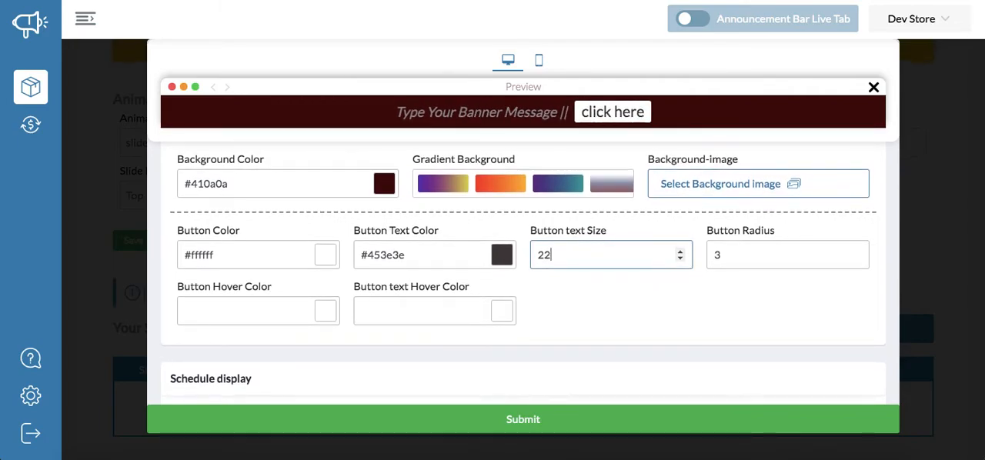
{"action": "key", "text": "Down"}
{"action": "key", "text": "Down"}
{"action": "key", "text": "Down"}
{"action": "left_click", "coordinate": [745, 260]}
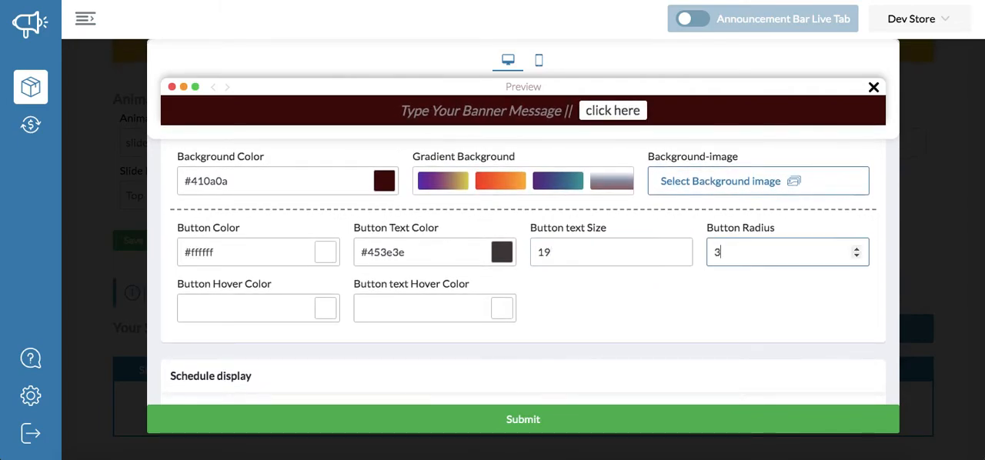
- Set the slide button's text color to the dusty pink #bc9999
{"action": "left_click", "coordinate": [502, 254]}
{"action": "left_click", "coordinate": [551, 269]}
{"action": "left_click", "coordinate": [483, 269]}
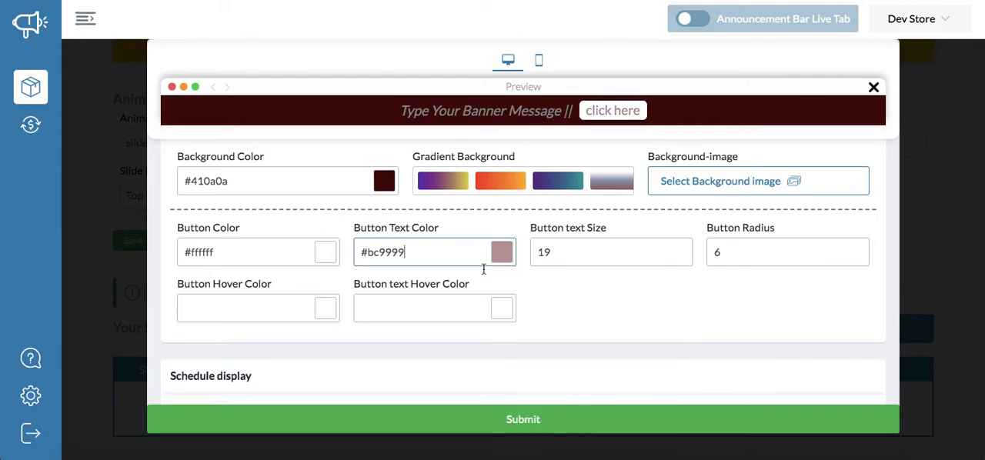
- Set the button's text hover color to #ffffff and its background hover color to #060606
{"action": "left_click", "coordinate": [502, 309]}
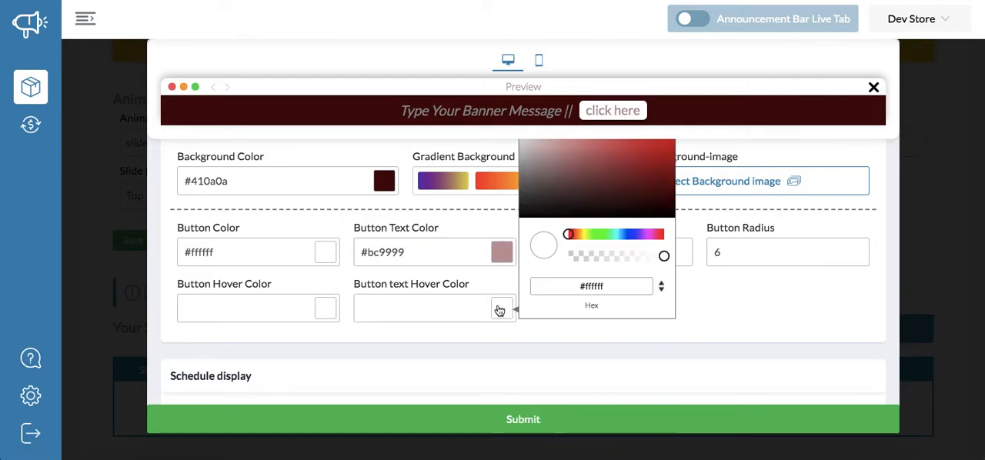
{"action": "left_click", "coordinate": [724, 320]}
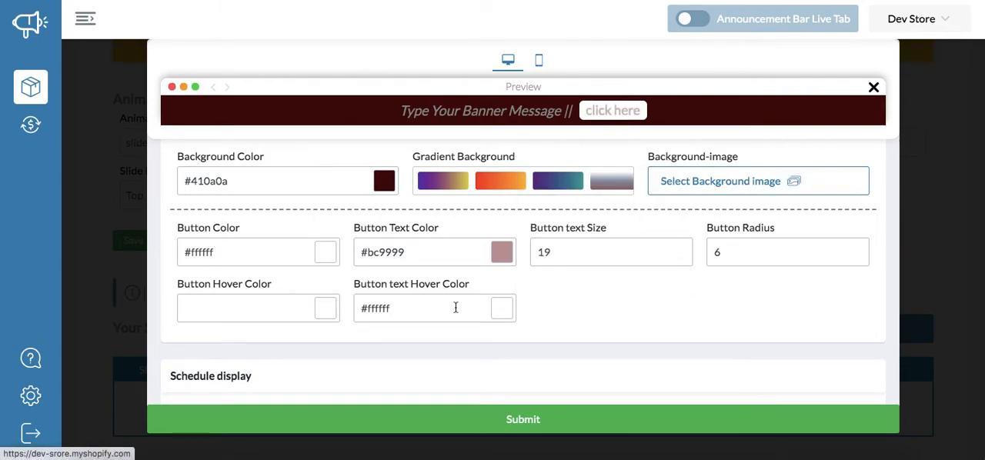
{"action": "left_click", "coordinate": [325, 308]}
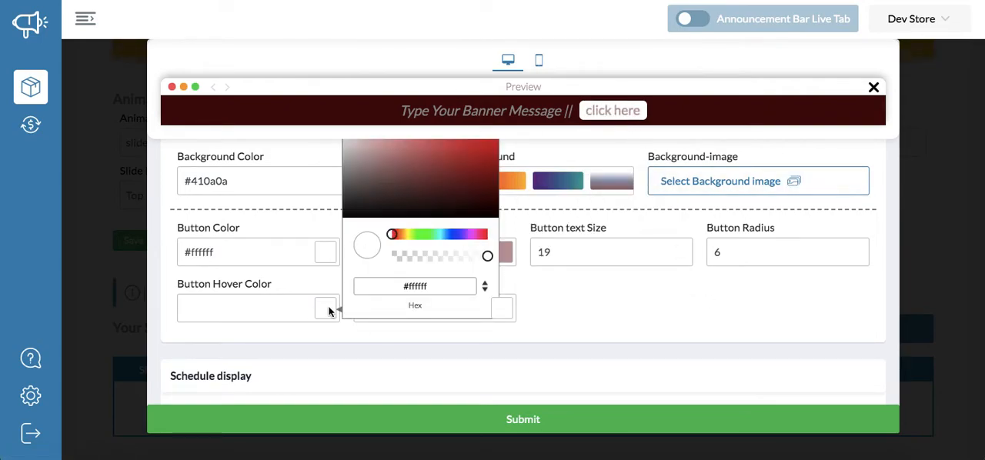
{"action": "left_click", "coordinate": [389, 214]}
{"action": "left_click", "coordinate": [567, 245]}
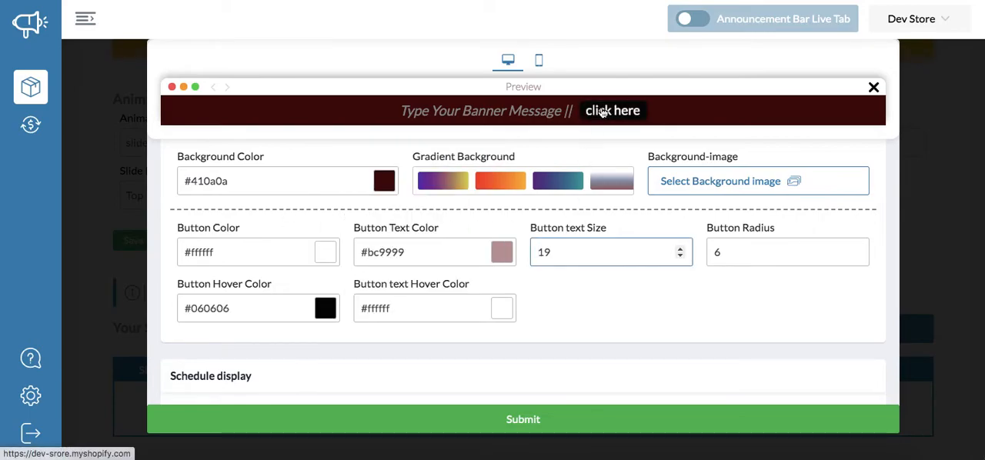
- Switch the slide's click behaviour from Show Button to Entire bar clickable
{"action": "scroll", "coordinate": [599, 233], "scroll_direction": "up", "scroll_amount": 2}
{"action": "scroll", "coordinate": [598, 237], "scroll_direction": "up", "scroll_amount": 10}
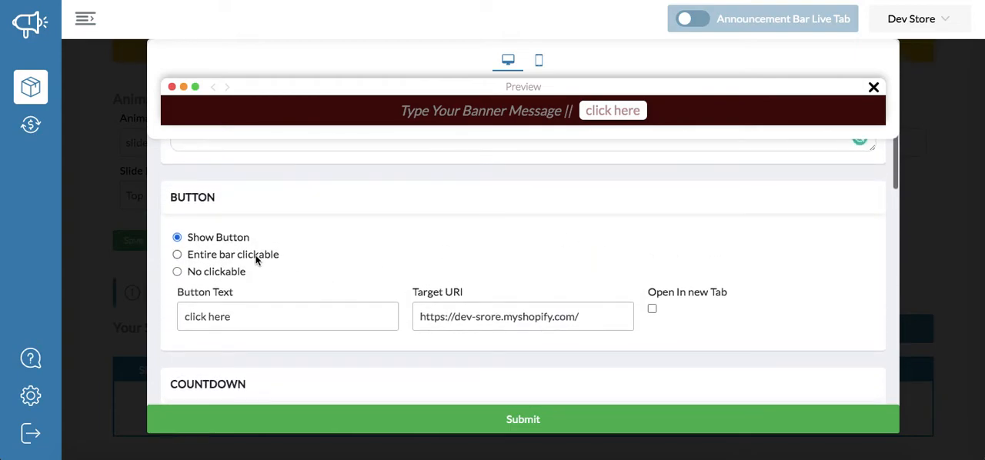
{"action": "left_click", "coordinate": [255, 258]}
- Change the clickable bar's background hover color to the dark blue #1c5168
{"action": "scroll", "coordinate": [362, 237], "scroll_direction": "down", "scroll_amount": 9}
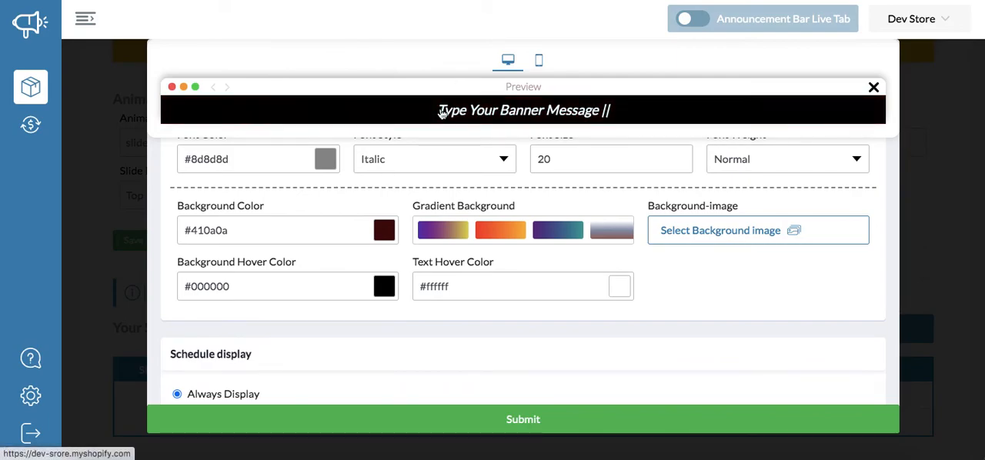
{"action": "left_click", "coordinate": [387, 290]}
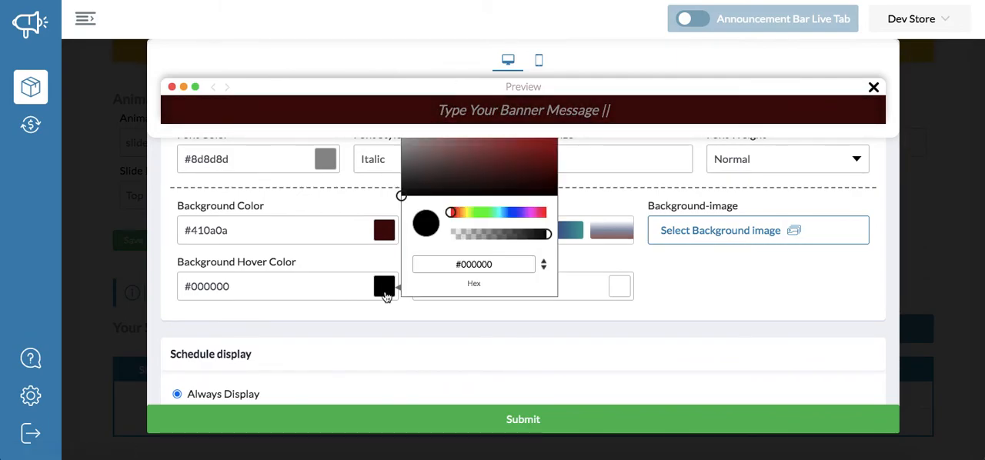
{"action": "left_click", "coordinate": [504, 213]}
{"action": "left_click", "coordinate": [516, 160]}
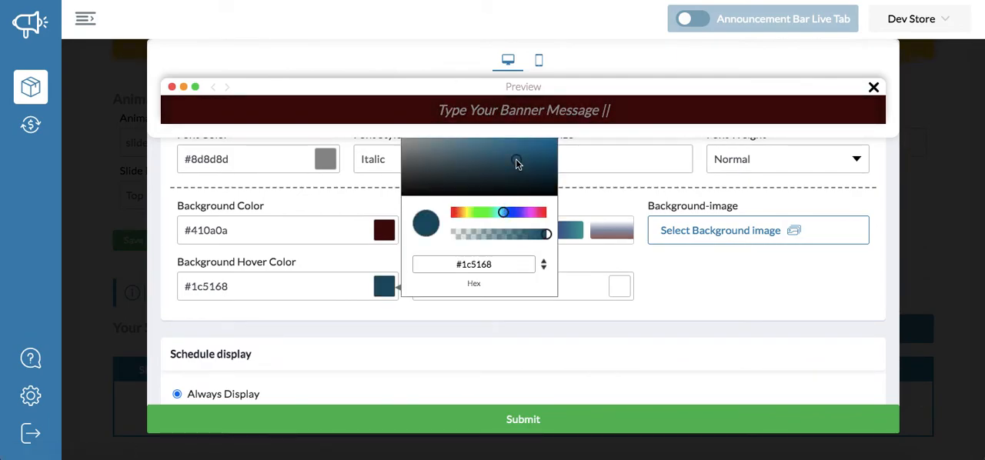
{"action": "left_click", "coordinate": [615, 199]}
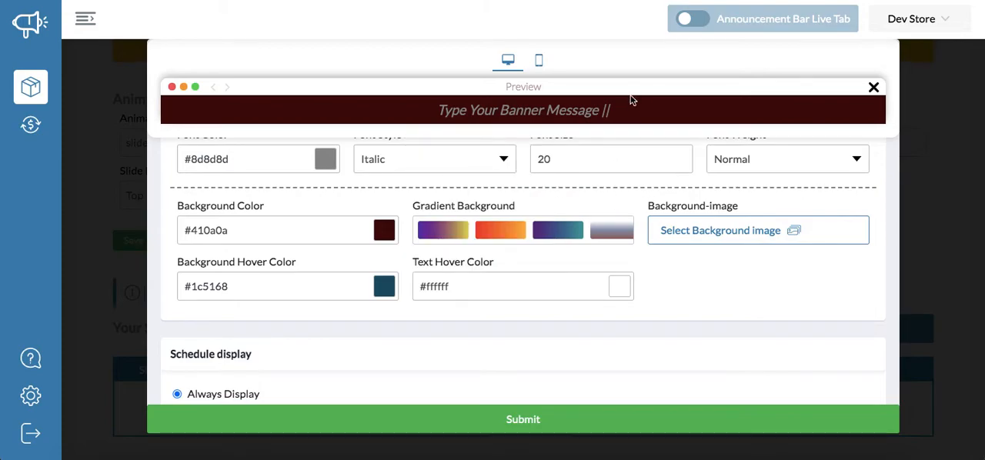
- Turn on the countdown timer for the slide
{"action": "scroll", "coordinate": [608, 252], "scroll_direction": "up", "scroll_amount": 3}
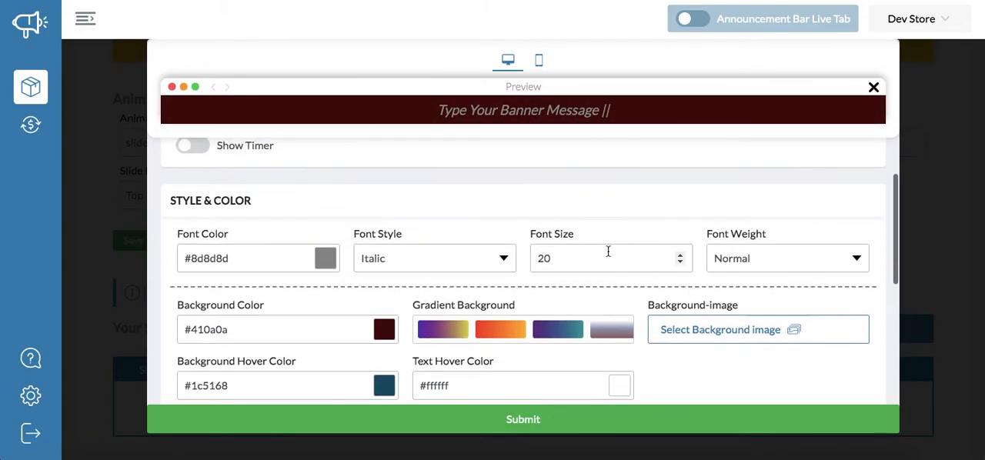
{"action": "scroll", "coordinate": [608, 252], "scroll_direction": "up", "scroll_amount": 3}
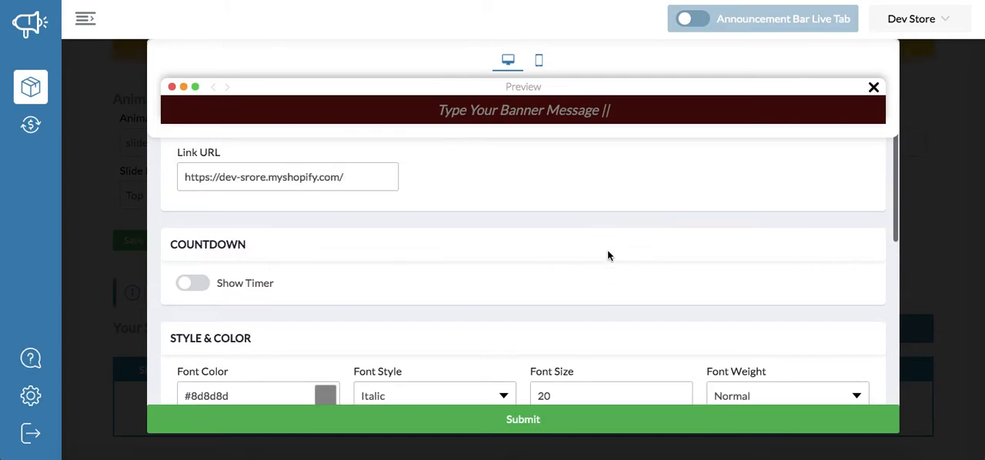
{"action": "scroll", "coordinate": [424, 255], "scroll_direction": "up", "scroll_amount": 1}
{"action": "left_click", "coordinate": [202, 262]}
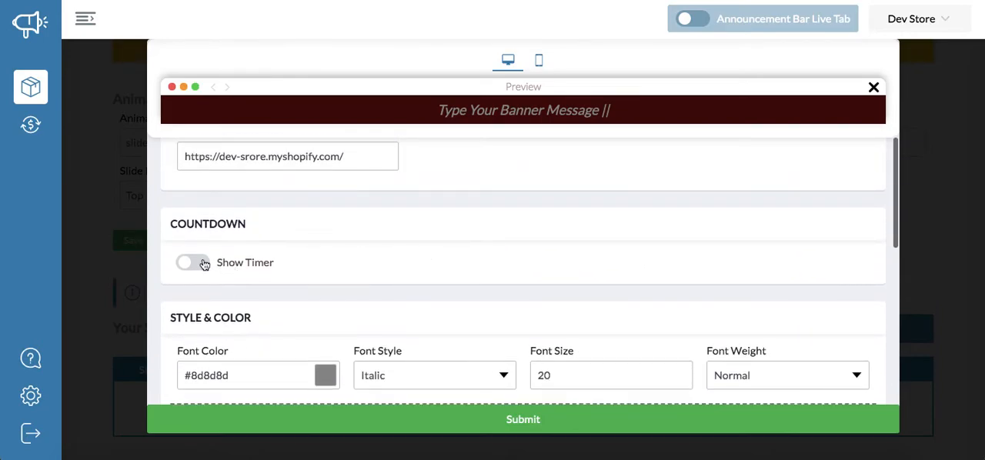
{"action": "scroll", "coordinate": [281, 260], "scroll_direction": "down", "scroll_amount": 2}
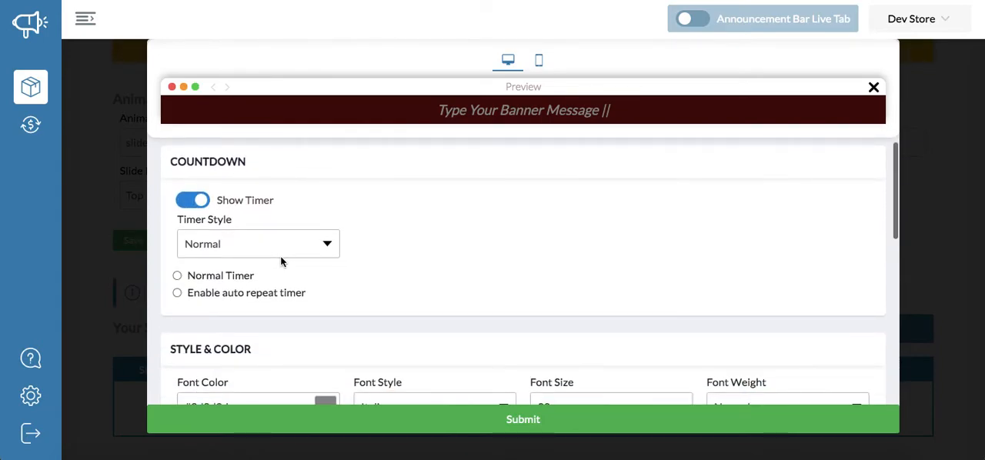
{"action": "scroll", "coordinate": [299, 204], "scroll_direction": "up", "scroll_amount": 3}
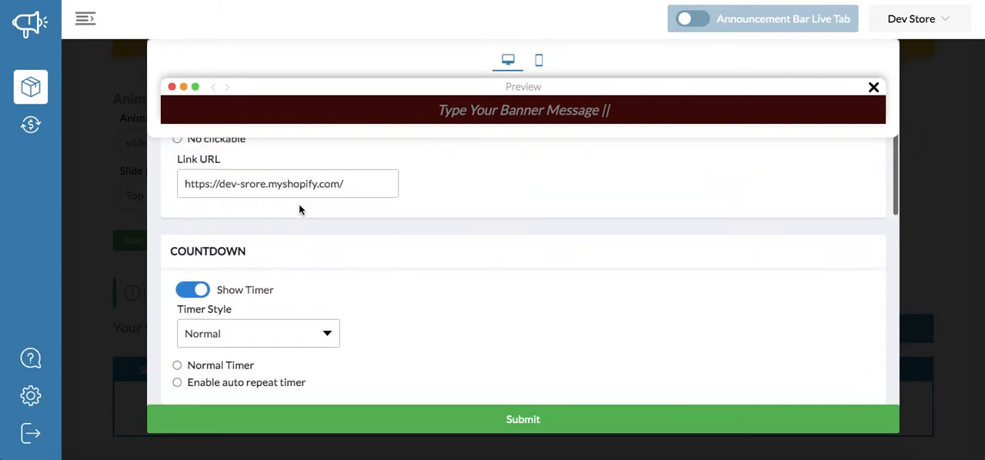
{"action": "scroll", "coordinate": [299, 204], "scroll_direction": "down", "scroll_amount": 4}
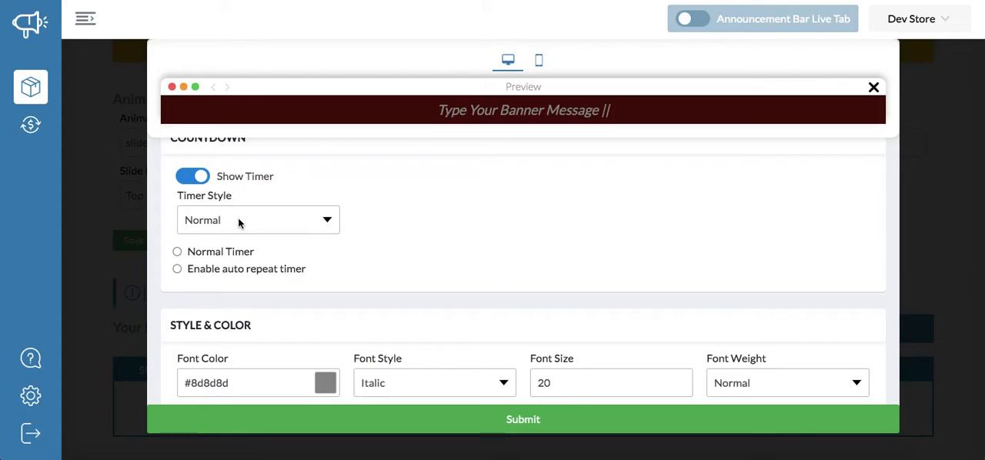
- Select a Normal Timer counting down to 8/21/2020, 11:14 AM, with the timer removed when time ends
{"action": "left_click", "coordinate": [238, 222]}
{"action": "left_click", "coordinate": [379, 209]}
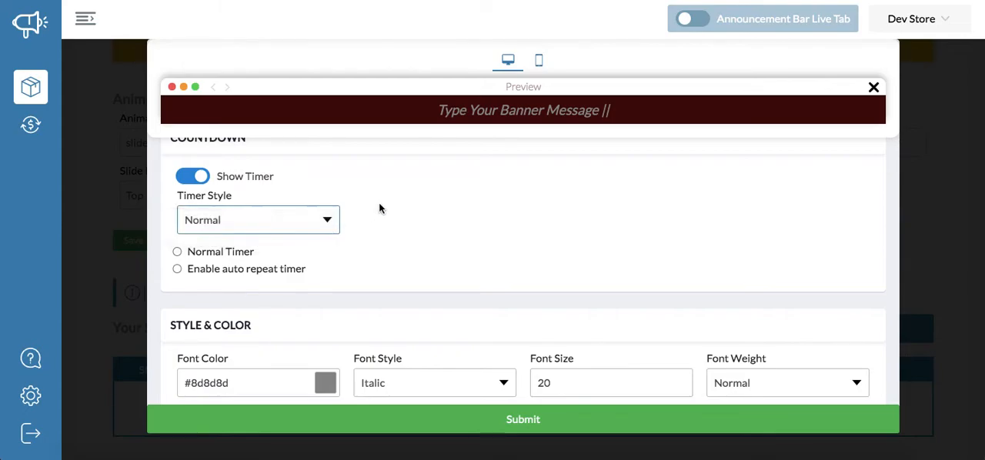
{"action": "left_click", "coordinate": [232, 254]}
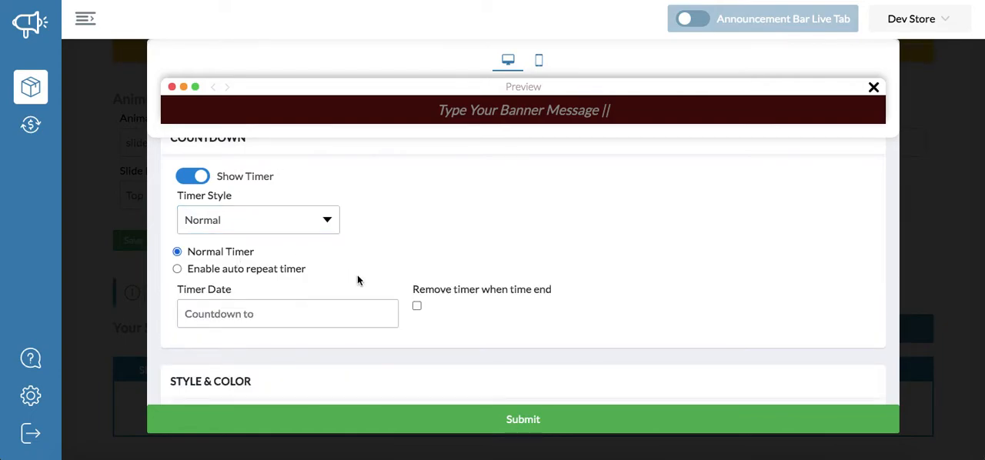
{"action": "scroll", "coordinate": [323, 309], "scroll_direction": "down", "scroll_amount": 1}
{"action": "left_click", "coordinate": [329, 276]}
{"action": "left_click", "coordinate": [332, 210]}
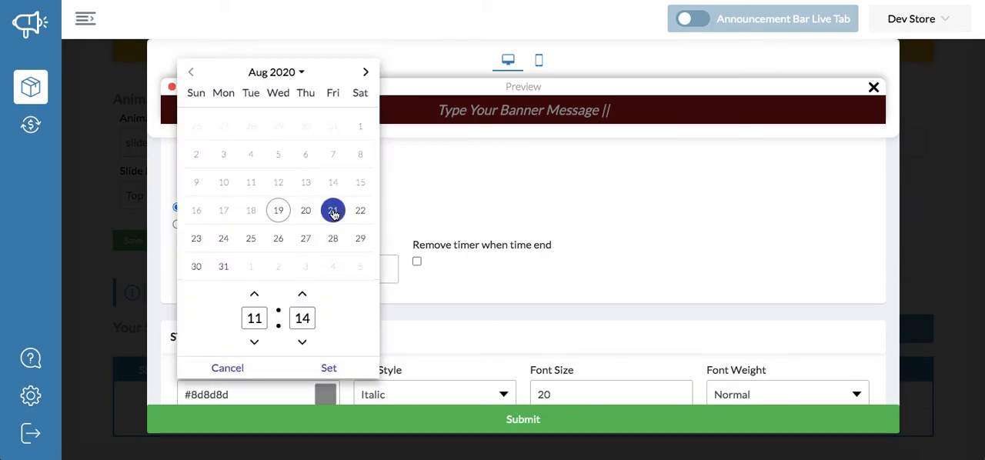
{"action": "left_click", "coordinate": [361, 369]}
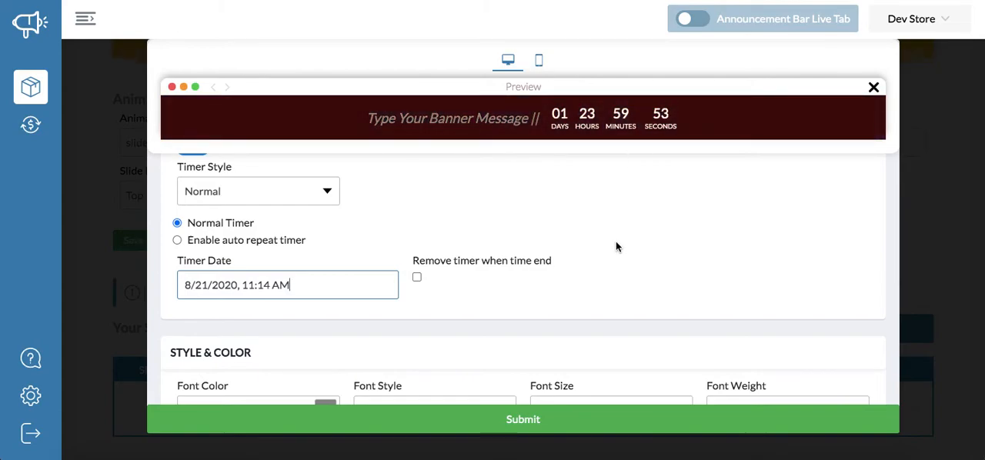
{"action": "left_click", "coordinate": [417, 278]}
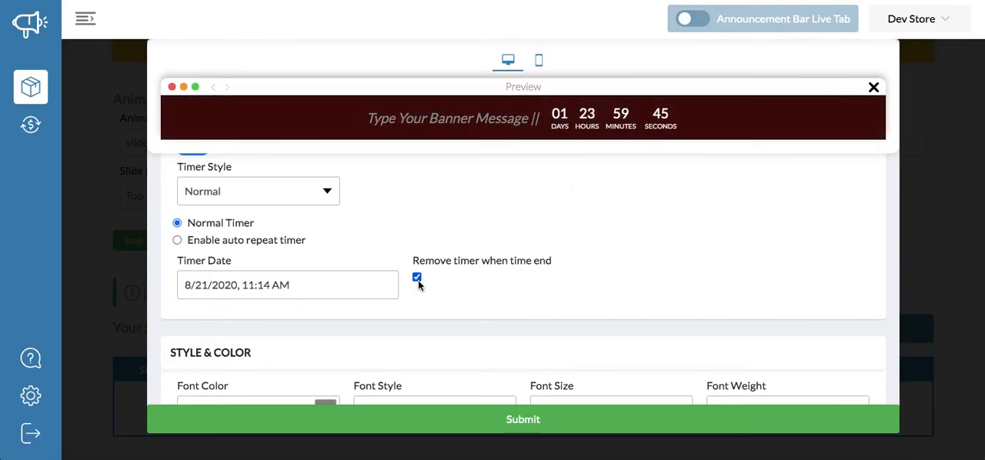
- Try the Flip Clock timer style and return the style to Normal
{"action": "left_click", "coordinate": [244, 191]}
{"action": "left_click", "coordinate": [244, 205]}
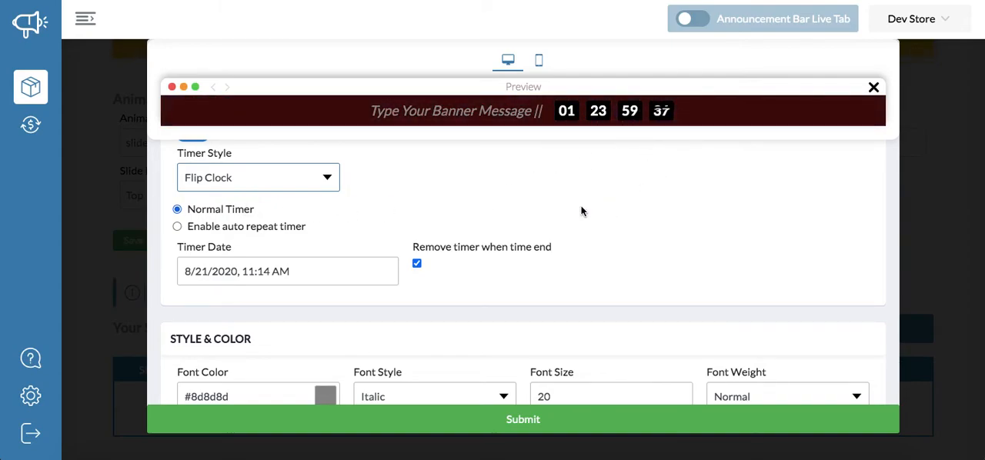
{"action": "left_click", "coordinate": [266, 177]}
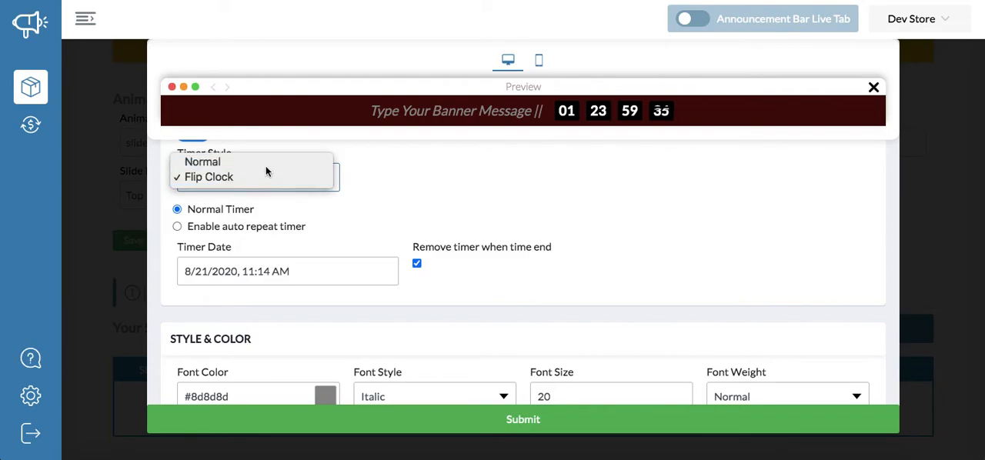
{"action": "left_click", "coordinate": [266, 164]}
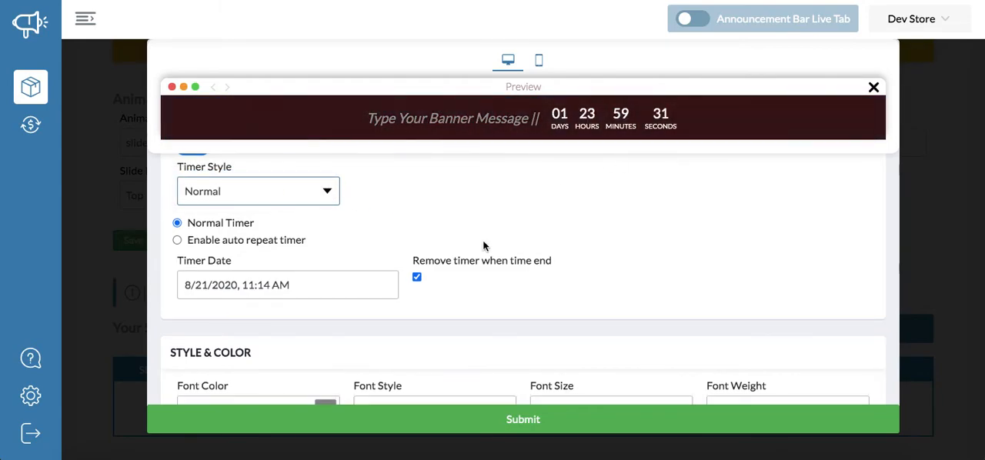
- Switch the countdown to an auto repeat timer with a repeat time of 0.166 hours
{"action": "left_click", "coordinate": [257, 241]}
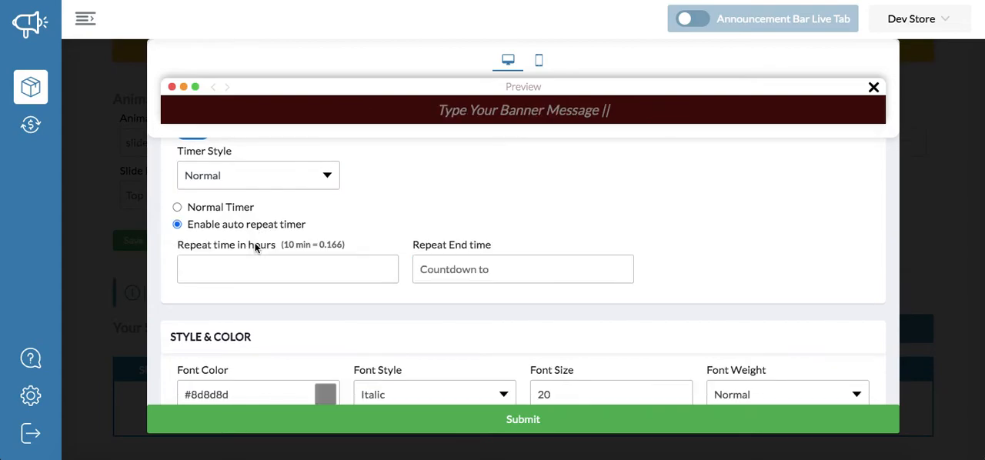
{"action": "scroll", "coordinate": [358, 221], "scroll_direction": "up", "scroll_amount": 1}
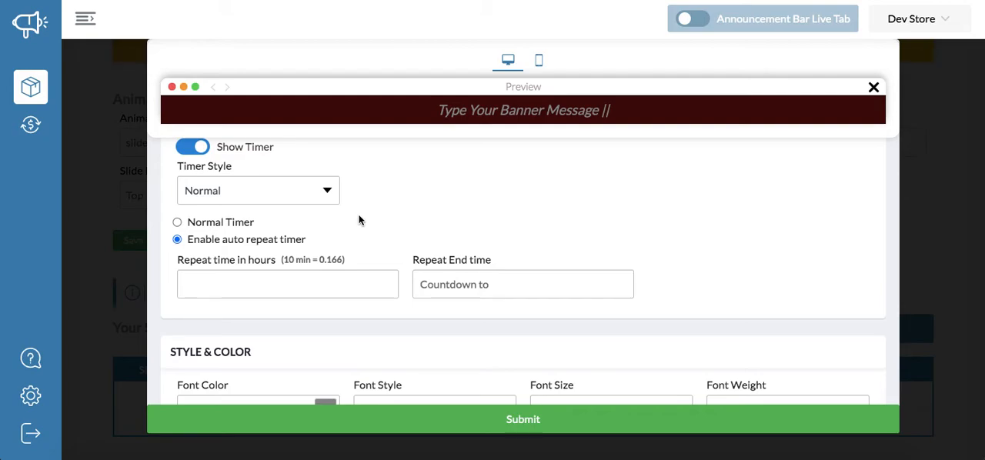
{"action": "left_click", "coordinate": [330, 286]}
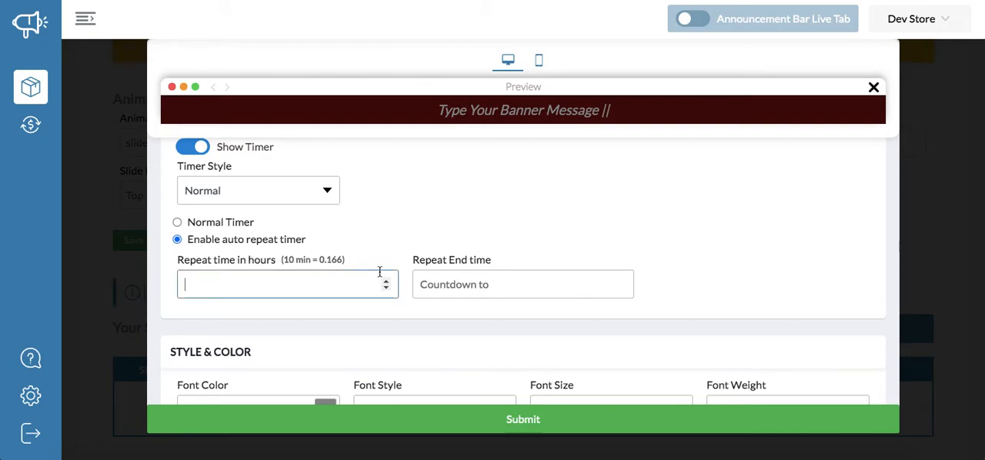
{"action": "type", "text": "0.166"}
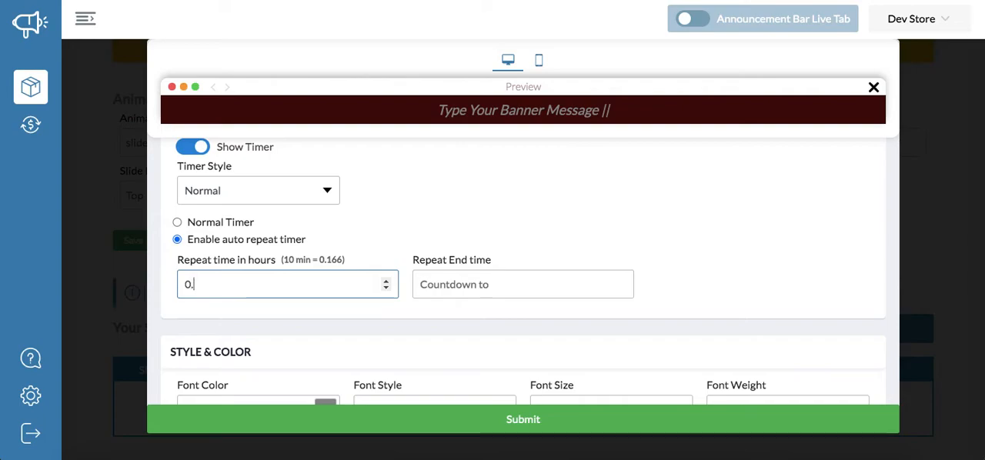
{"action": "left_click", "coordinate": [472, 254]}
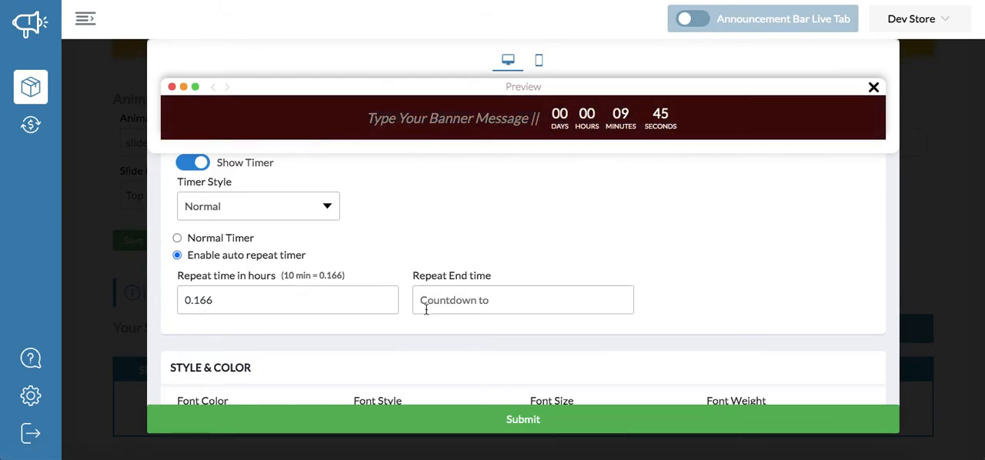
- View the calendar for the timer's repeat end time and close it without choosing a date
{"action": "left_click", "coordinate": [488, 304]}
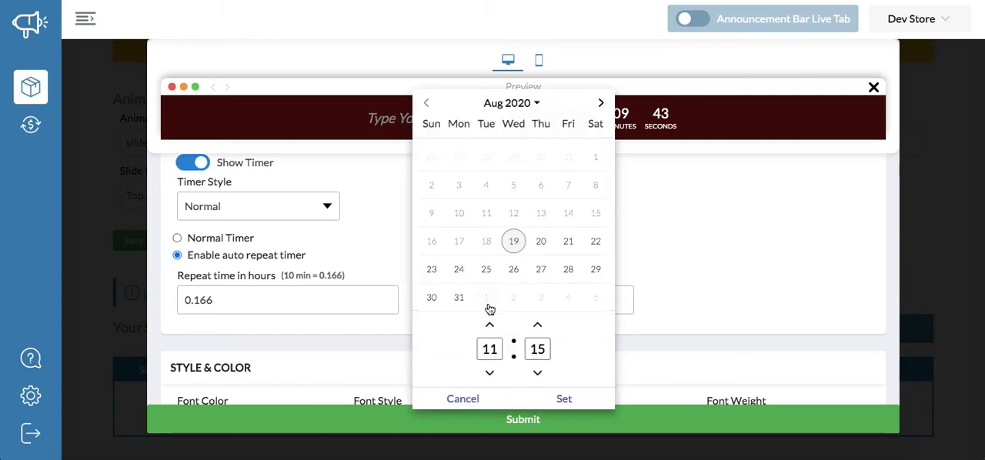
{"action": "left_click", "coordinate": [661, 245]}
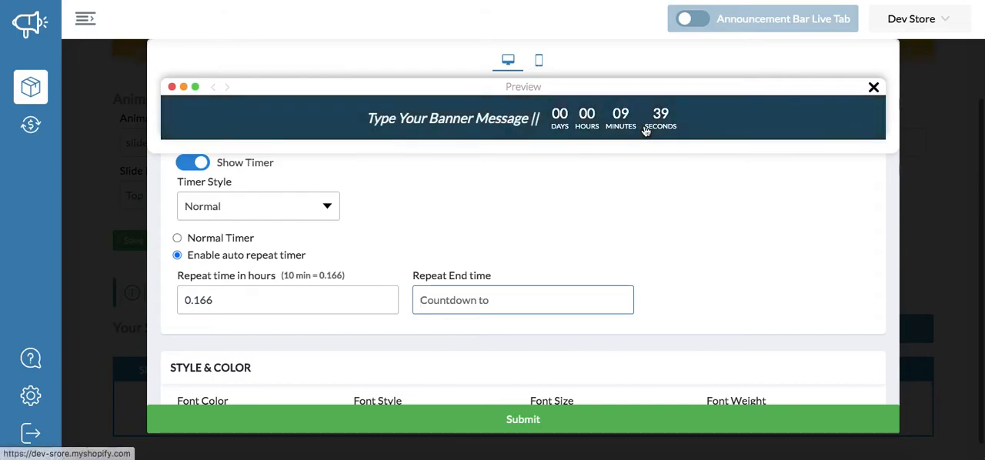
{"action": "left_click", "coordinate": [581, 296]}
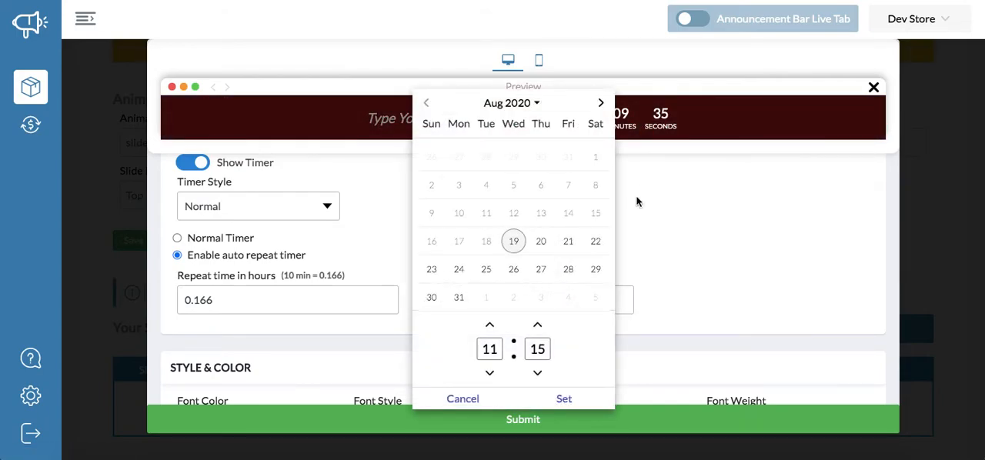
{"action": "left_click", "coordinate": [697, 218]}
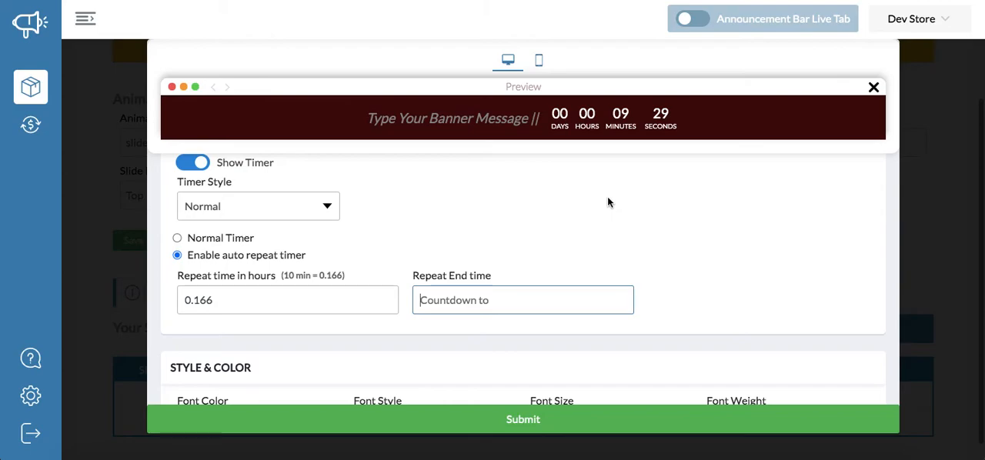
{"action": "left_click", "coordinate": [531, 306]}
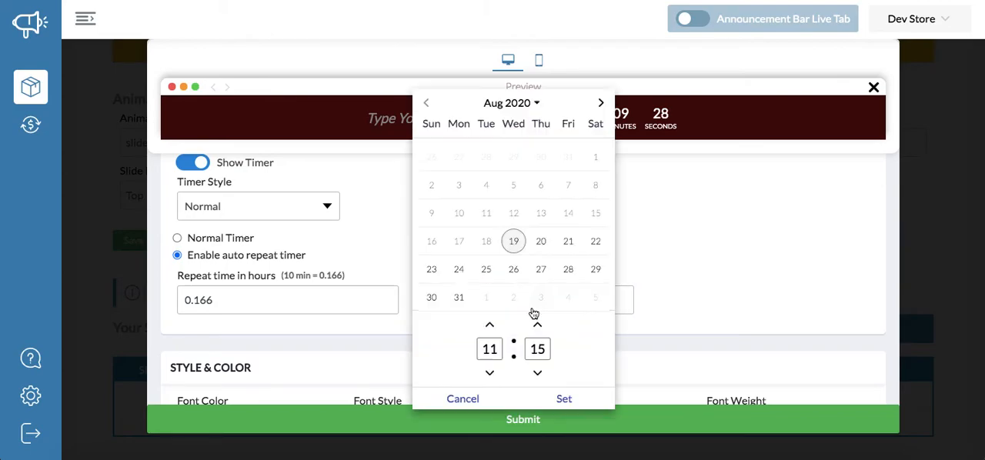
{"action": "left_click", "coordinate": [668, 250]}
- Change the auto repeat timer's style to Flip Clock
{"action": "scroll", "coordinate": [668, 250], "scroll_direction": "up", "scroll_amount": 1}
{"action": "left_click", "coordinate": [303, 221]}
{"action": "left_click", "coordinate": [305, 228]}
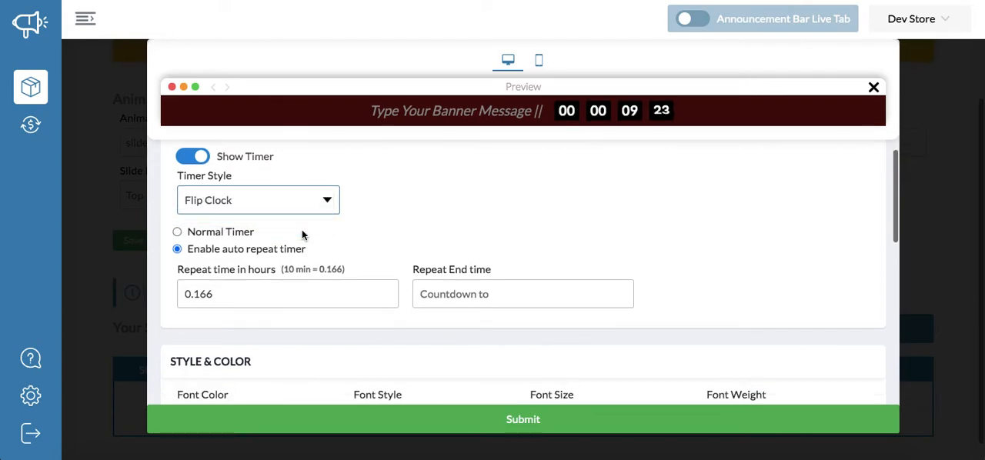
{"action": "scroll", "coordinate": [302, 236], "scroll_direction": "up", "scroll_amount": 1}
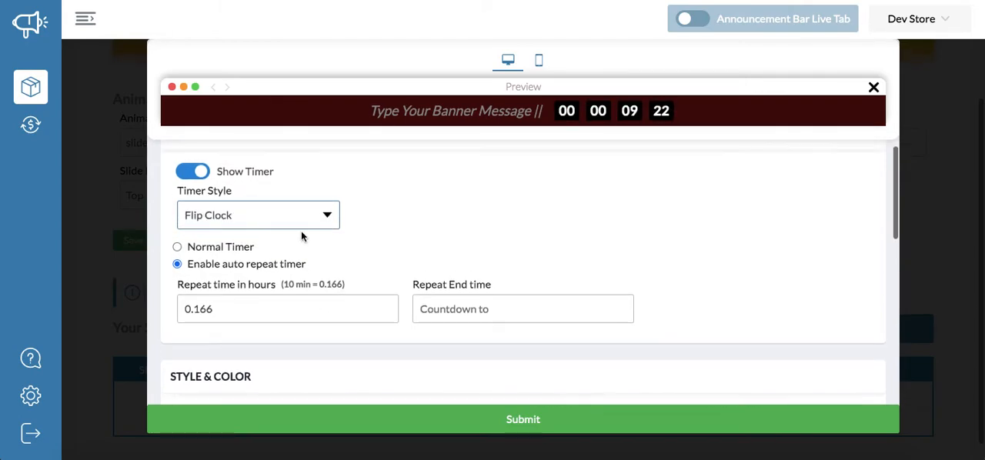
- Set the timer's background color to #5a4646 and its text color to #8f7e7e
{"action": "scroll", "coordinate": [302, 234], "scroll_direction": "down", "scroll_amount": 5}
{"action": "scroll", "coordinate": [302, 232], "scroll_direction": "up", "scroll_amount": 1}
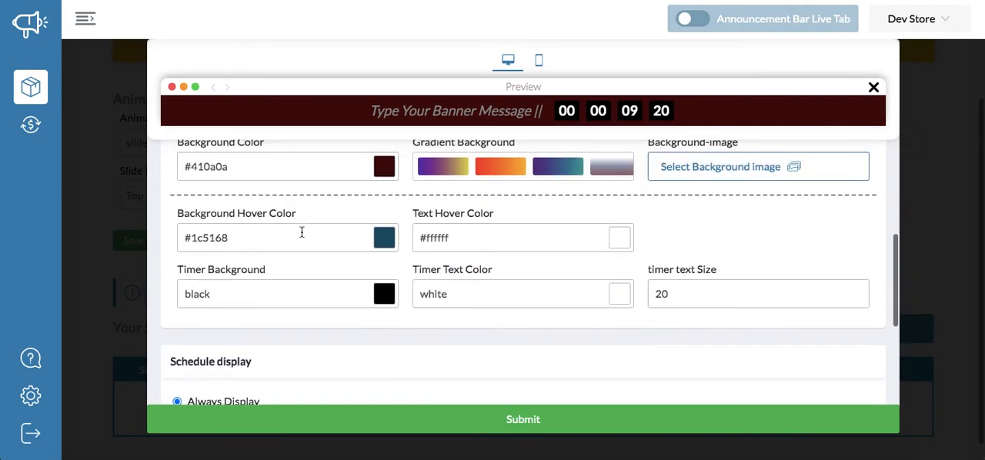
{"action": "left_click", "coordinate": [390, 309]}
{"action": "left_click", "coordinate": [436, 185]}
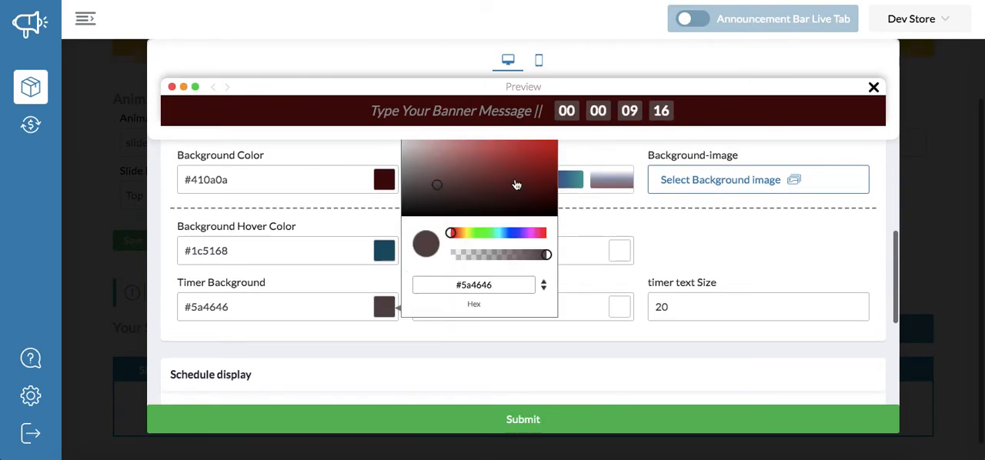
{"action": "left_click", "coordinate": [620, 309]}
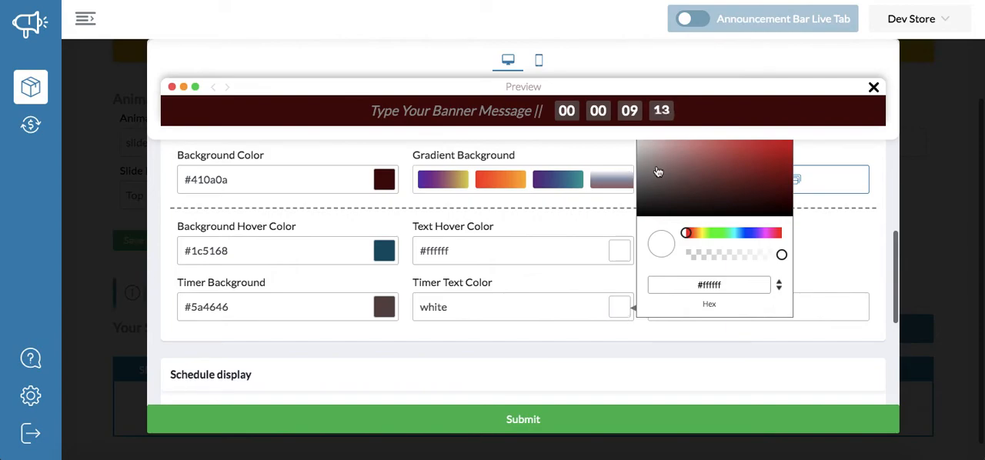
{"action": "left_click", "coordinate": [656, 166]}
- Increase the timer's text size to 25
{"action": "left_click", "coordinate": [833, 310]}
{"action": "key", "text": "Up"}
{"action": "key", "text": "Up"}
{"action": "key", "text": "Up"}
{"action": "key", "text": "Up"}
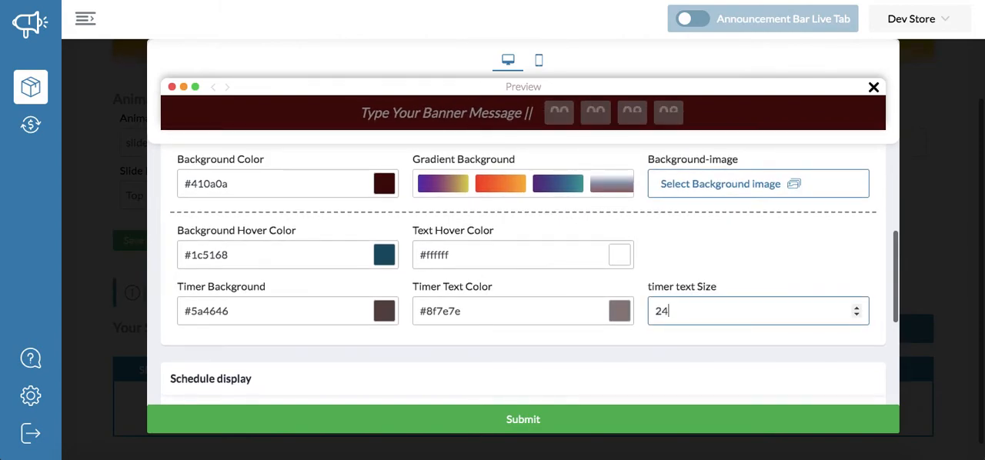
{"action": "key", "text": "Up"}
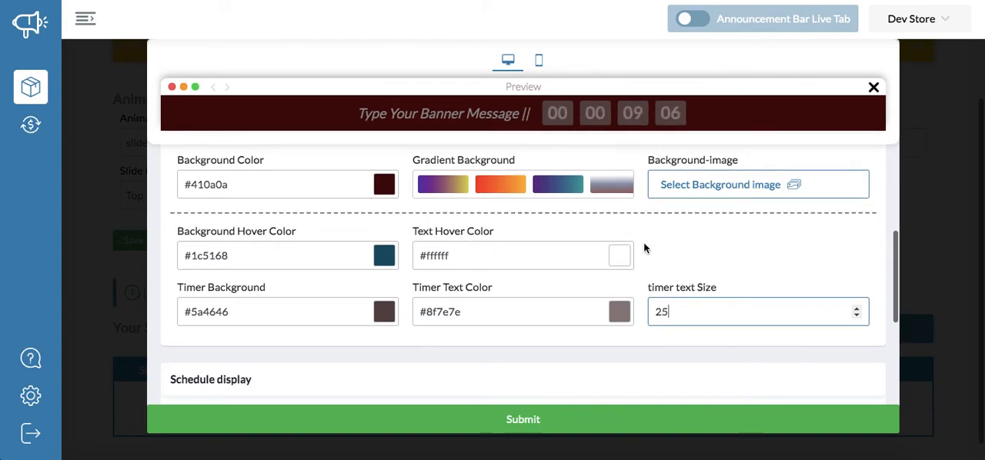
- Change the timer's background color to the dark red #870707
{"action": "left_click", "coordinate": [382, 311]}
{"action": "left_click_drag", "start_coordinate": [442, 205], "coordinate": [552, 178]}
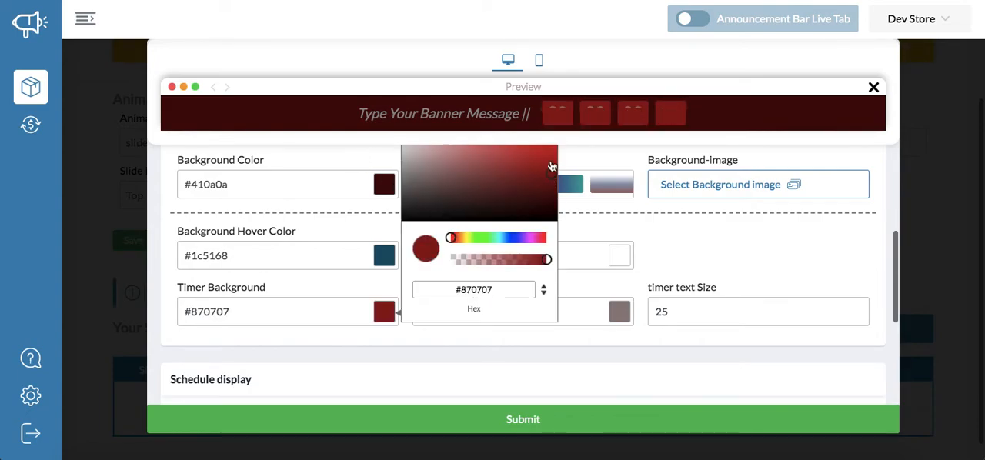
{"action": "left_click", "coordinate": [554, 141]}
{"action": "double_click", "coordinate": [552, 144]}
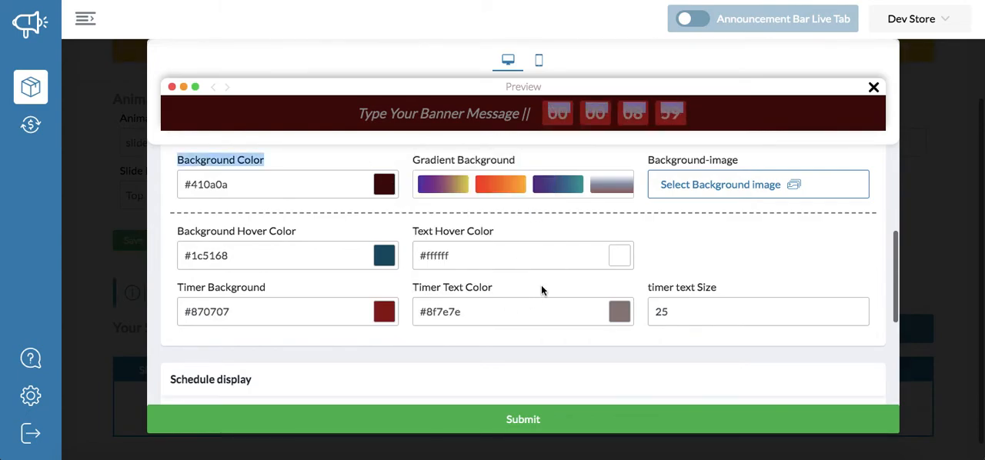
{"action": "left_click", "coordinate": [541, 285]}
{"action": "scroll", "coordinate": [378, 347], "scroll_direction": "down", "scroll_amount": 3}
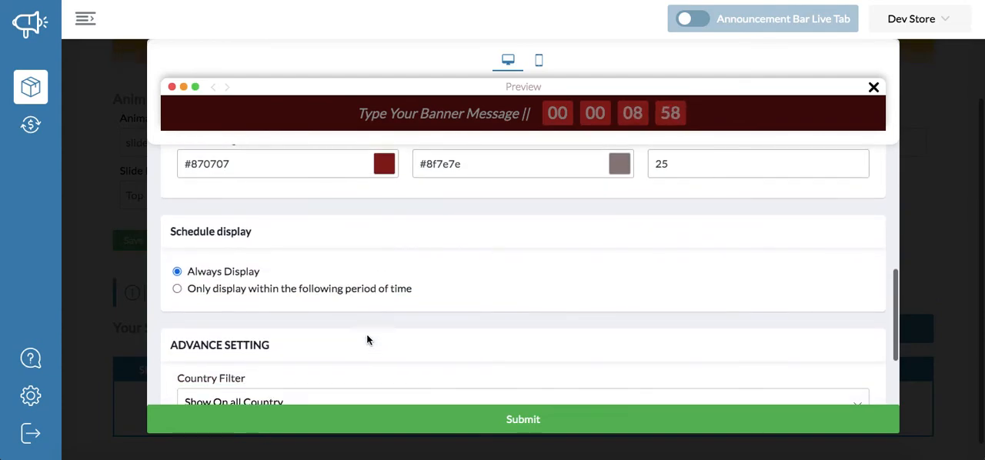
{"action": "scroll", "coordinate": [333, 259], "scroll_direction": "up", "scroll_amount": 1}
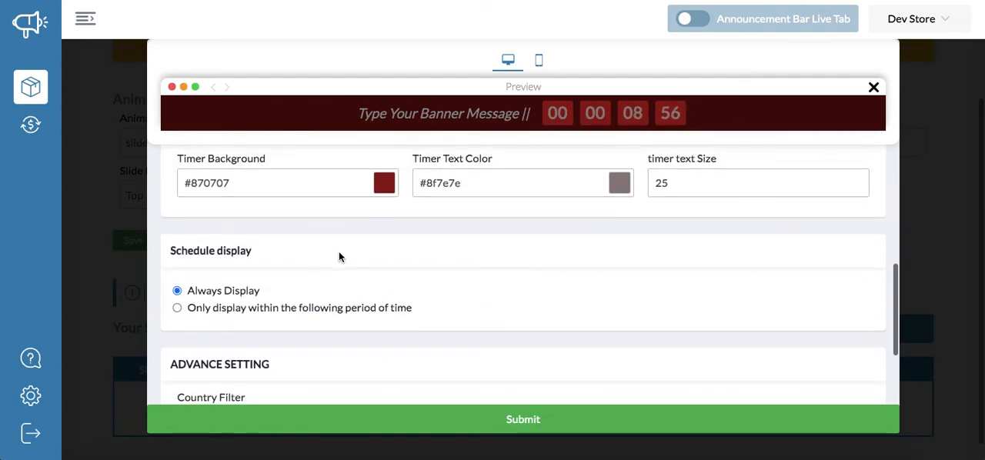
- Limit the slide's display to a set period starting 8/22/2020 at 11:16 AM
{"action": "left_click", "coordinate": [314, 309]}
{"action": "scroll", "coordinate": [315, 309], "scroll_direction": "down", "scroll_amount": 1}
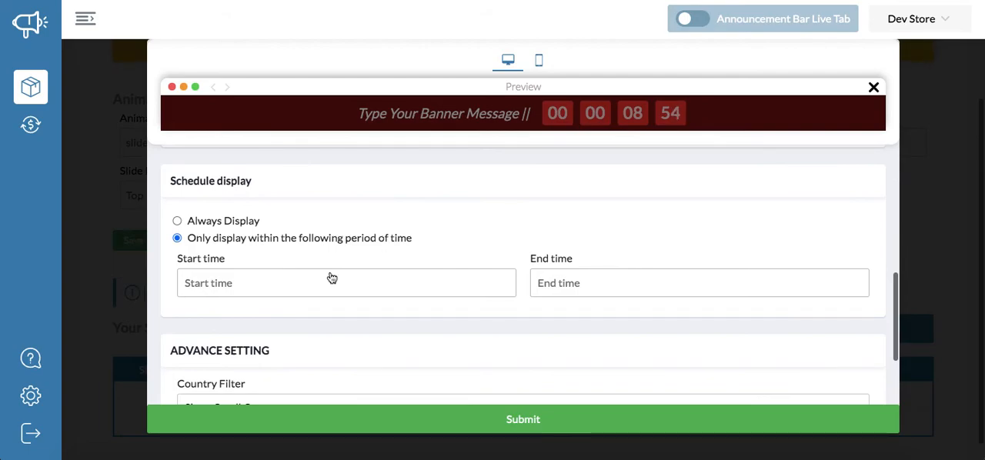
{"action": "left_click", "coordinate": [331, 277]}
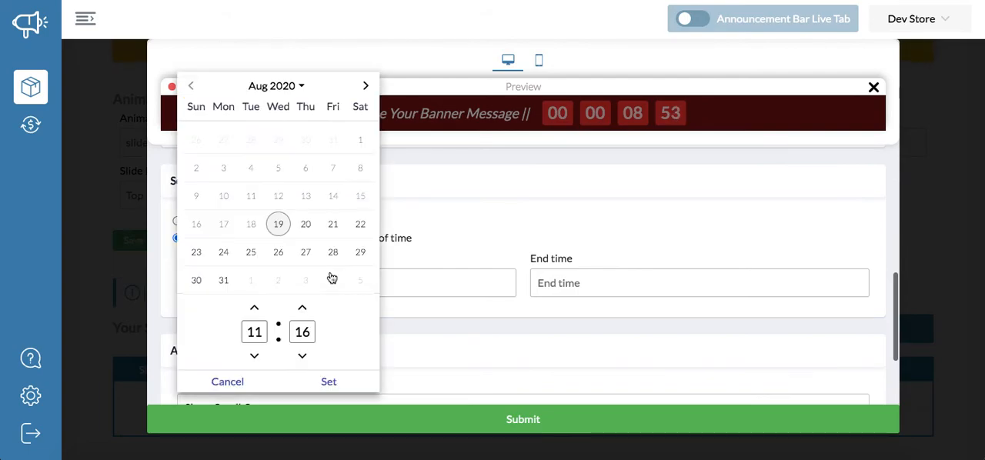
{"action": "left_click", "coordinate": [358, 223]}
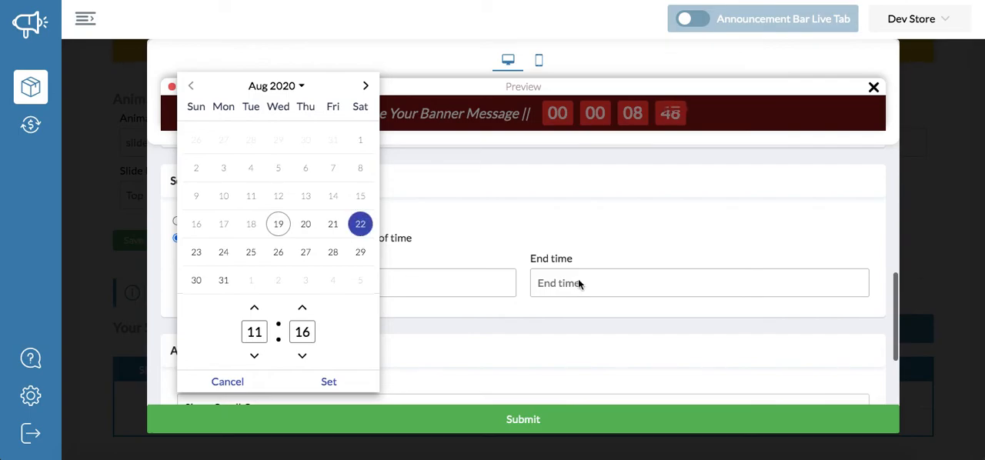
{"action": "left_click", "coordinate": [339, 379]}
- Set the display period's end to 8/25/2020, 5:40 AM, and return the schedule to Always Display
{"action": "left_click", "coordinate": [593, 288]}
{"action": "left_click", "coordinate": [602, 282]}
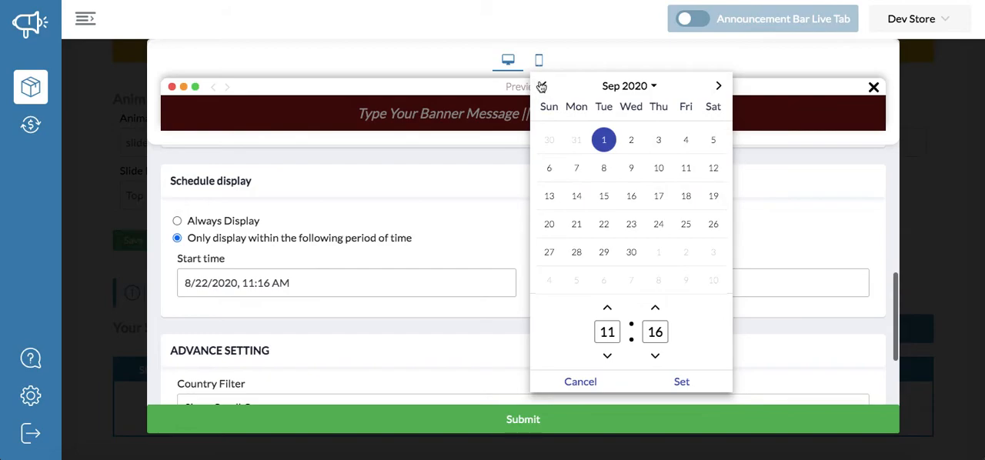
{"action": "left_click", "coordinate": [541, 86]}
{"action": "left_click", "coordinate": [603, 252]}
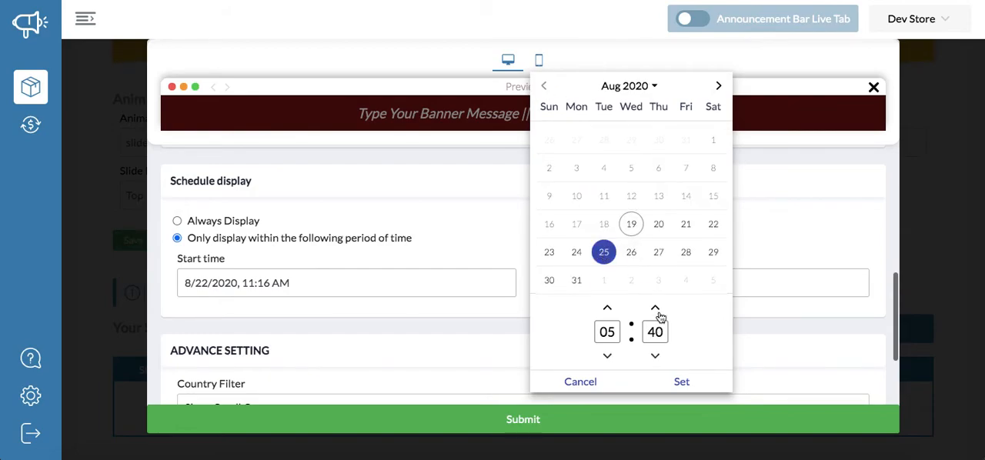
{"action": "left_click", "coordinate": [682, 384]}
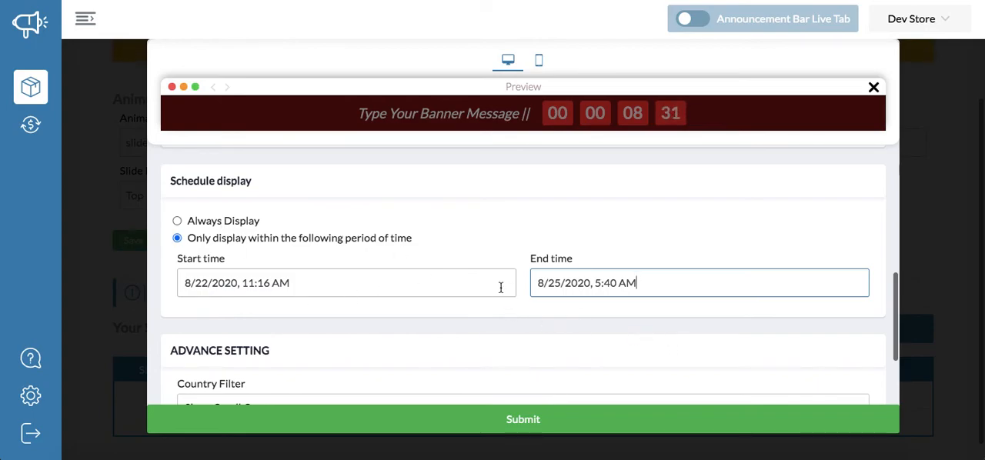
{"action": "left_click", "coordinate": [234, 221]}
- Examine the countries offered in the slide's country filter without selecting any
{"action": "scroll", "coordinate": [299, 227], "scroll_direction": "down", "scroll_amount": 1}
{"action": "scroll", "coordinate": [298, 227], "scroll_direction": "down", "scroll_amount": 3}
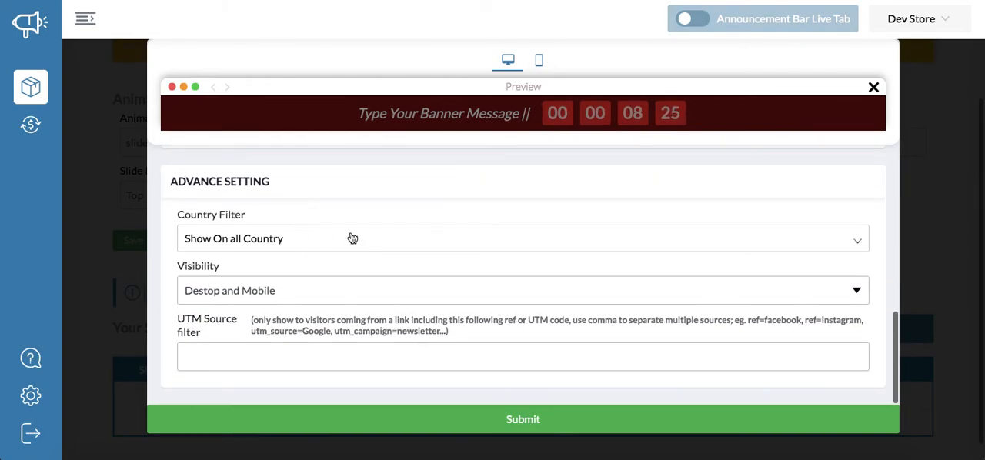
{"action": "left_click", "coordinate": [352, 239]}
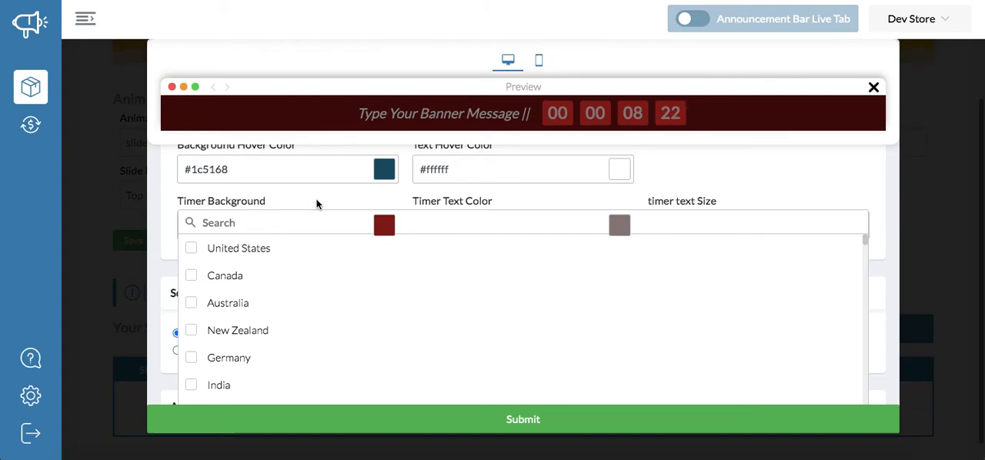
{"action": "scroll", "coordinate": [636, 195], "scroll_direction": "down", "scroll_amount": 6}
{"action": "scroll", "coordinate": [777, 229], "scroll_direction": "up", "scroll_amount": 1}
{"action": "scroll", "coordinate": [779, 230], "scroll_direction": "up", "scroll_amount": 3}
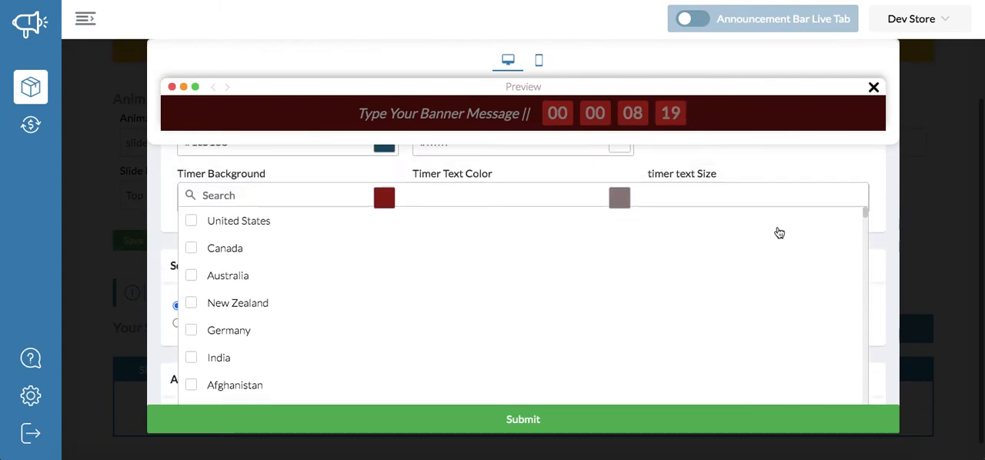
{"action": "scroll", "coordinate": [776, 228], "scroll_direction": "down", "scroll_amount": 1}
{"action": "scroll", "coordinate": [775, 230], "scroll_direction": "up", "scroll_amount": 2}
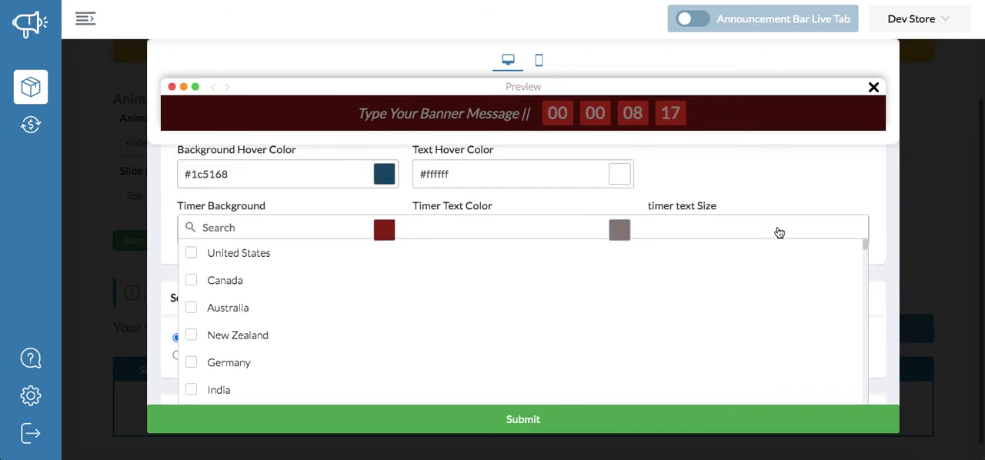
{"action": "left_click", "coordinate": [783, 204]}
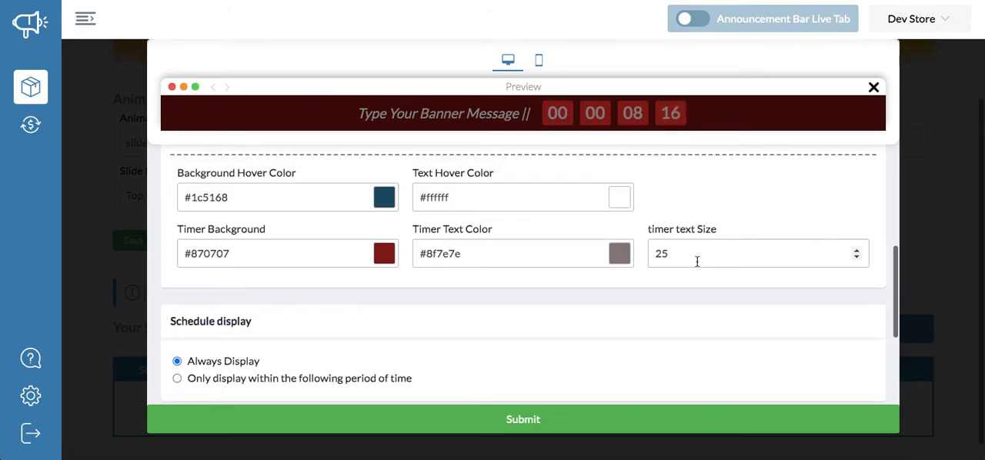
- Restrict the slide's country filter to United States
{"action": "scroll", "coordinate": [521, 257], "scroll_direction": "down", "scroll_amount": 4}
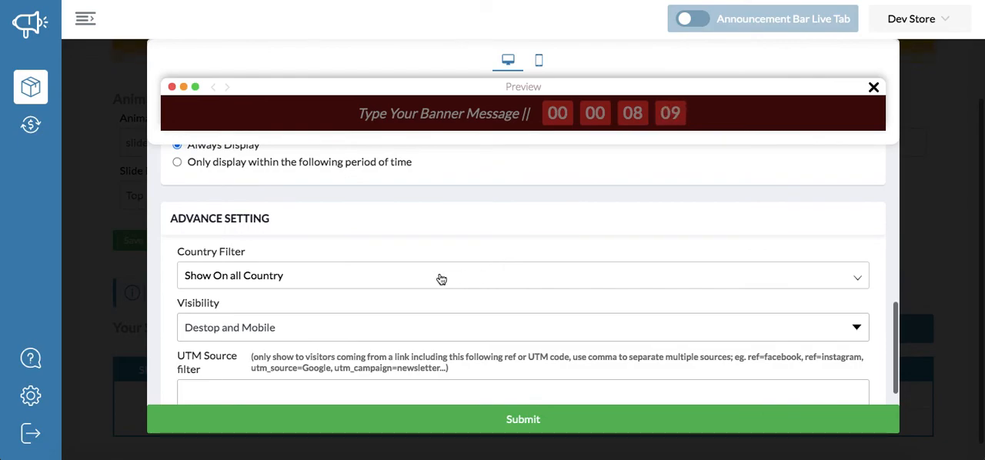
{"action": "left_click", "coordinate": [441, 279]}
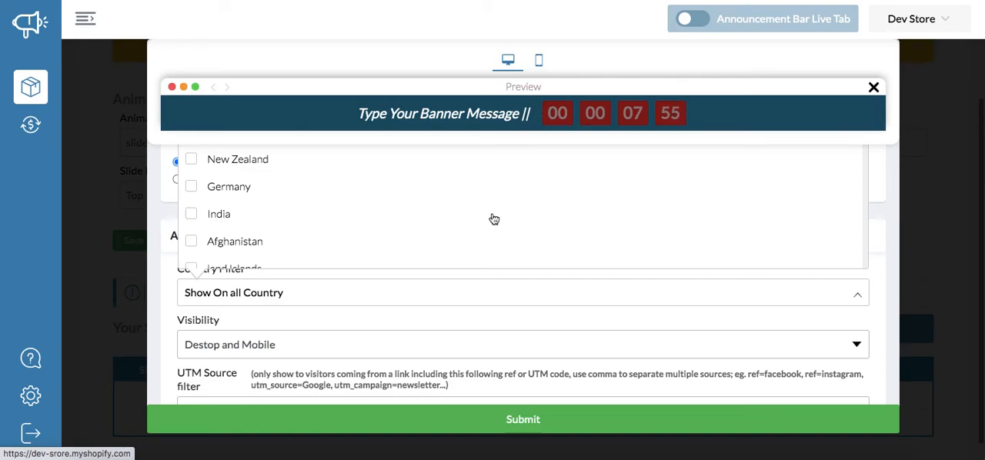
{"action": "scroll", "coordinate": [497, 211], "scroll_direction": "up", "scroll_amount": 2}
{"action": "scroll", "coordinate": [494, 219], "scroll_direction": "up", "scroll_amount": 2}
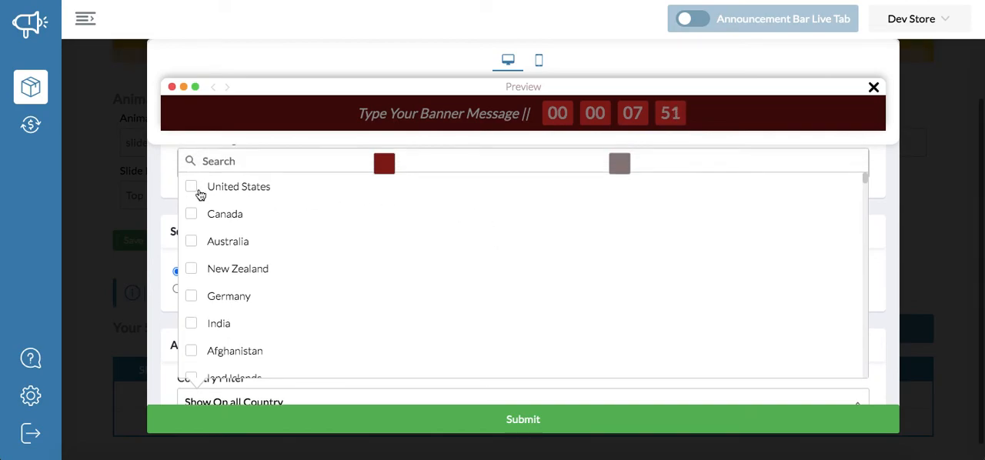
{"action": "left_click", "coordinate": [198, 192]}
{"action": "left_click", "coordinate": [162, 372]}
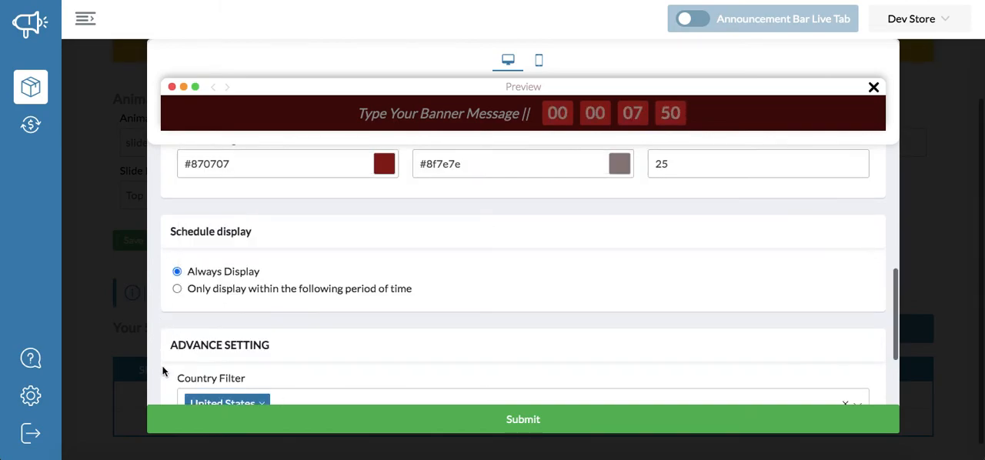
- Keep the slide's visibility on both desktop and mobile, and submit the new slide
{"action": "scroll", "coordinate": [285, 321], "scroll_direction": "down", "scroll_amount": 1}
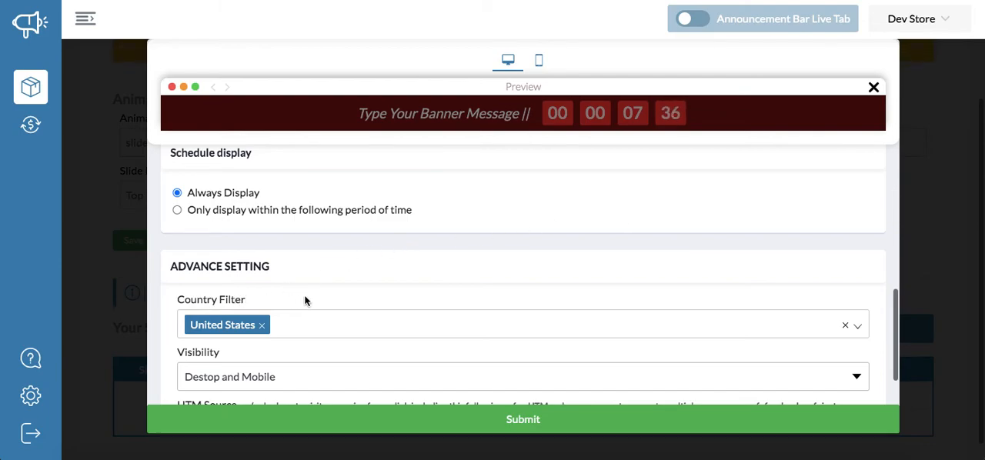
{"action": "scroll", "coordinate": [305, 300], "scroll_direction": "down", "scroll_amount": 1}
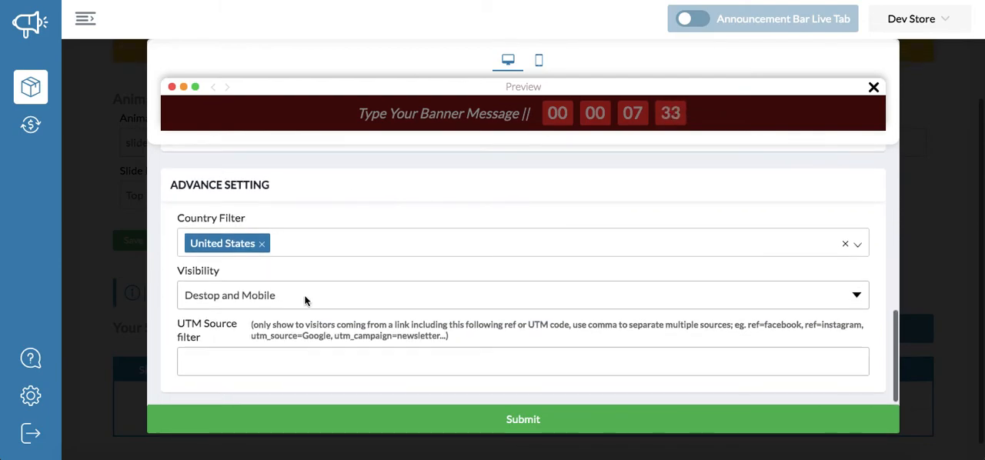
{"action": "left_click", "coordinate": [305, 299]}
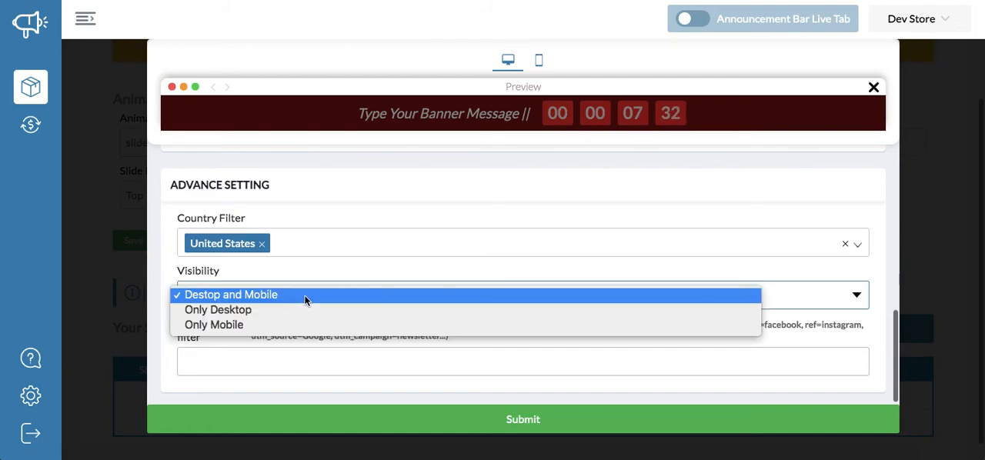
{"action": "left_click", "coordinate": [361, 280]}
{"action": "scroll", "coordinate": [332, 349], "scroll_direction": "down", "scroll_amount": 1}
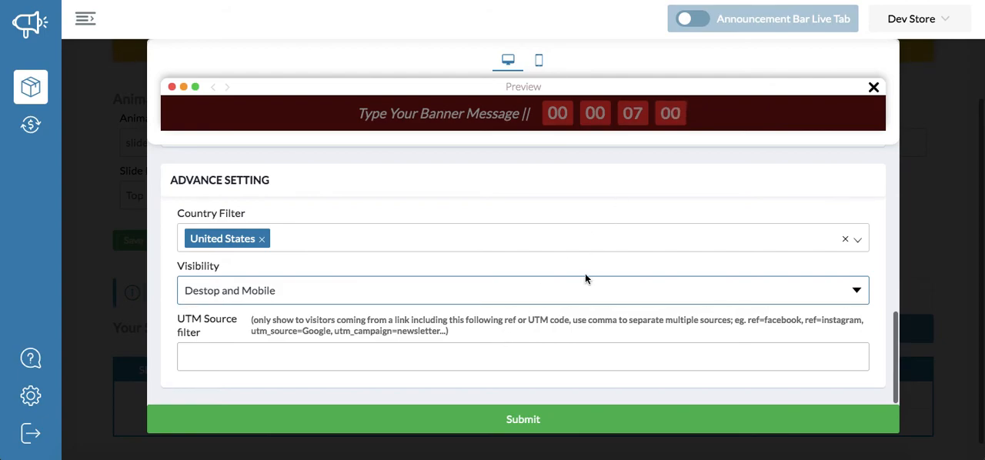
{"action": "left_click", "coordinate": [539, 420]}
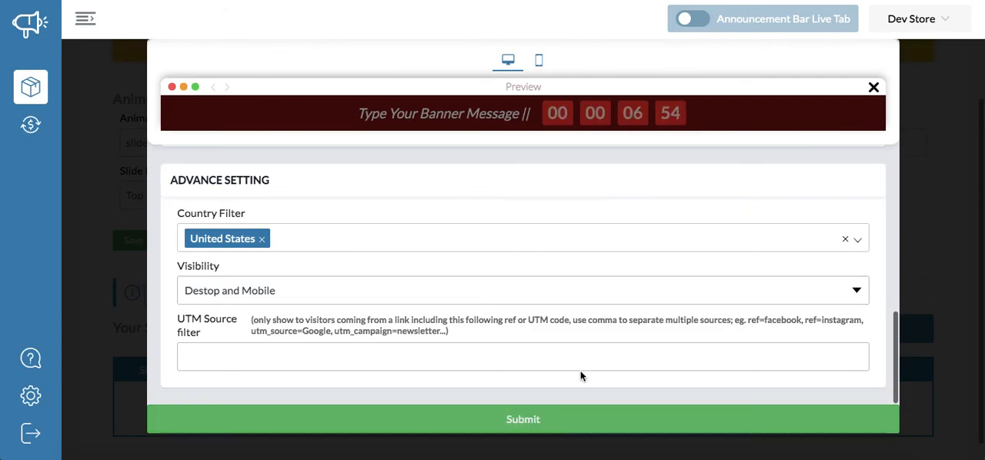
{"action": "scroll", "coordinate": [559, 351], "scroll_direction": "down", "scroll_amount": 3}
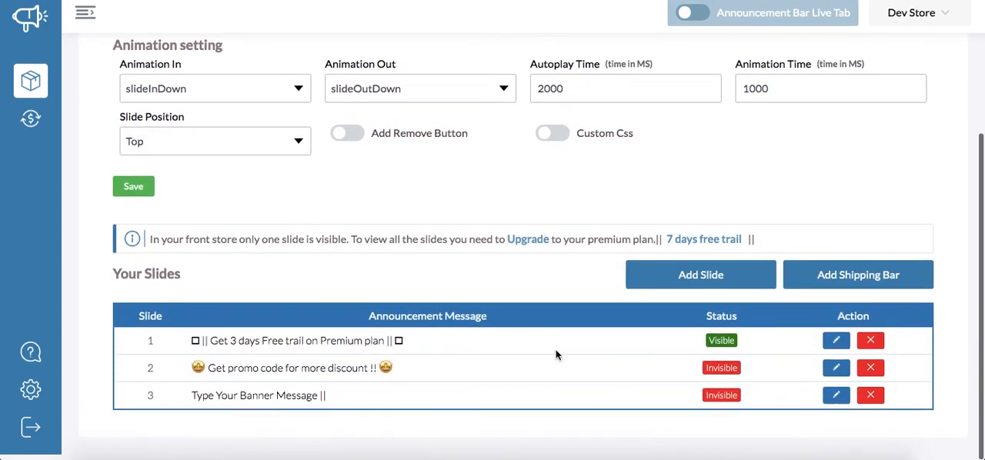
- Open the form for a new shipping bar, review its currency, message, style, schedule and advanced settings, and close it without submitting
{"action": "scroll", "coordinate": [500, 330], "scroll_direction": "up", "scroll_amount": 3}
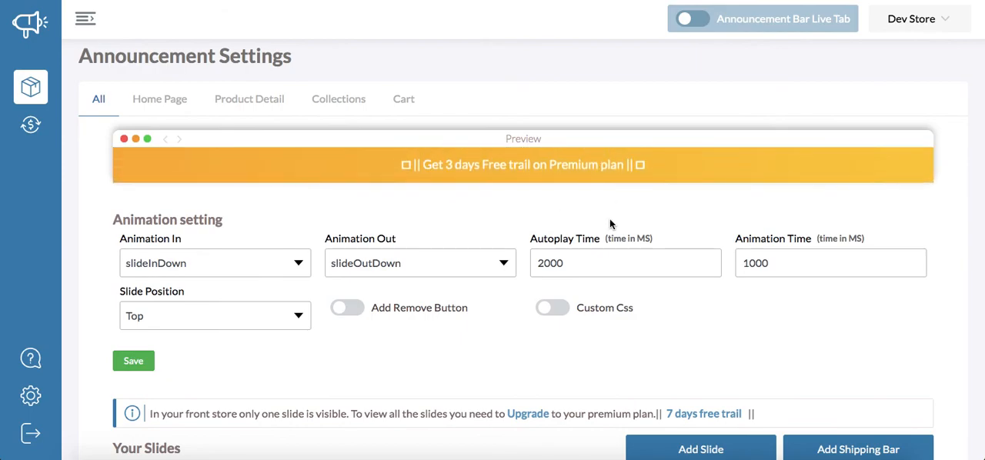
{"action": "scroll", "coordinate": [609, 218], "scroll_direction": "down", "scroll_amount": 3}
{"action": "scroll", "coordinate": [609, 219], "scroll_direction": "up", "scroll_amount": 3}
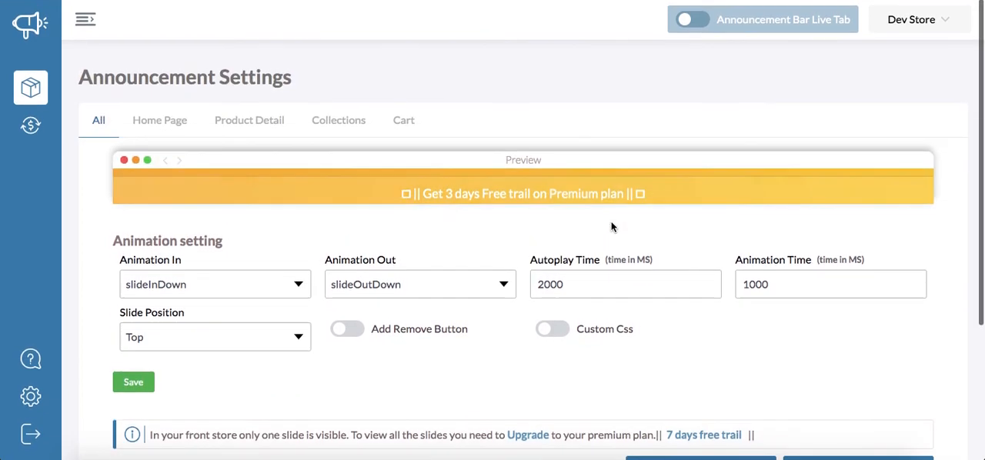
{"action": "scroll", "coordinate": [611, 226], "scroll_direction": "down", "scroll_amount": 3}
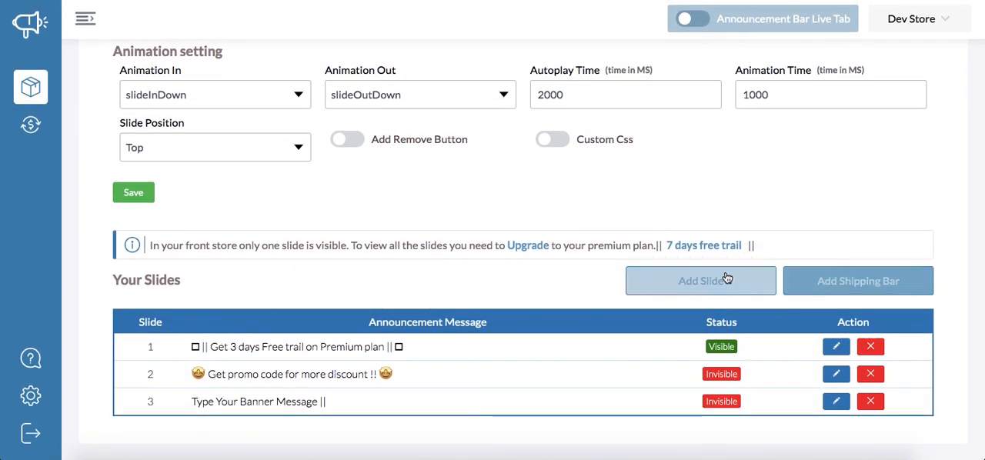
{"action": "left_click", "coordinate": [823, 282]}
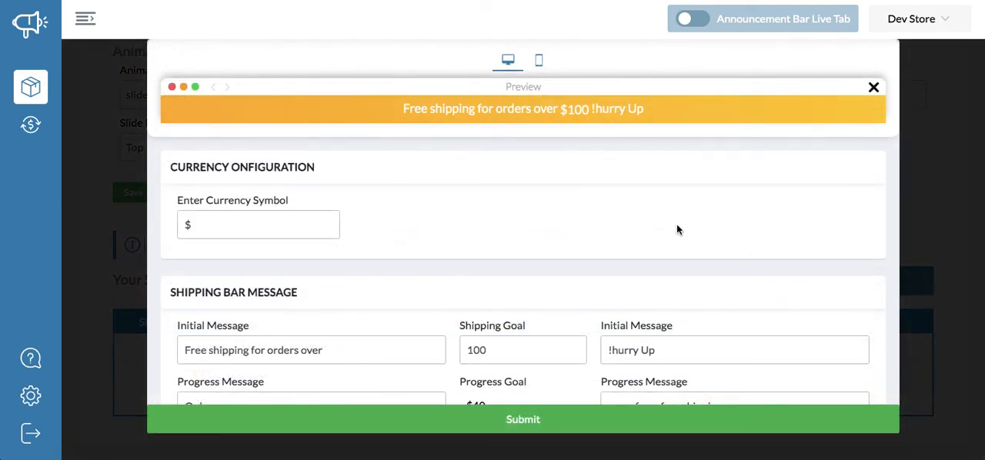
{"action": "scroll", "coordinate": [583, 215], "scroll_direction": "down", "scroll_amount": 4}
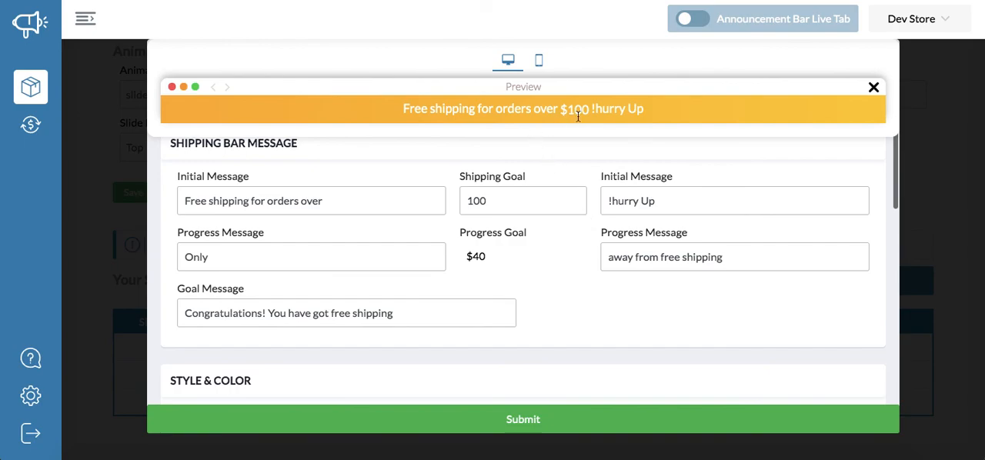
{"action": "scroll", "coordinate": [569, 189], "scroll_direction": "down", "scroll_amount": 1}
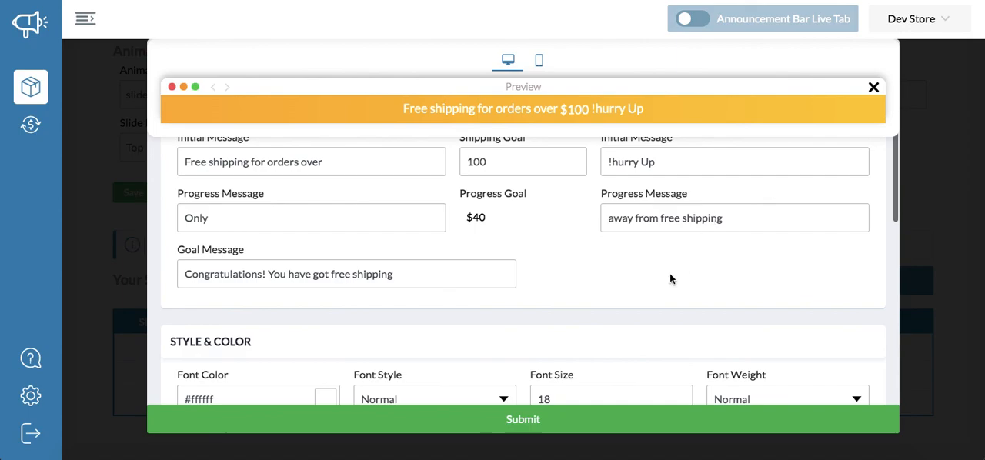
{"action": "scroll", "coordinate": [669, 274], "scroll_direction": "down", "scroll_amount": 3}
{"action": "scroll", "coordinate": [539, 275], "scroll_direction": "down", "scroll_amount": 10}
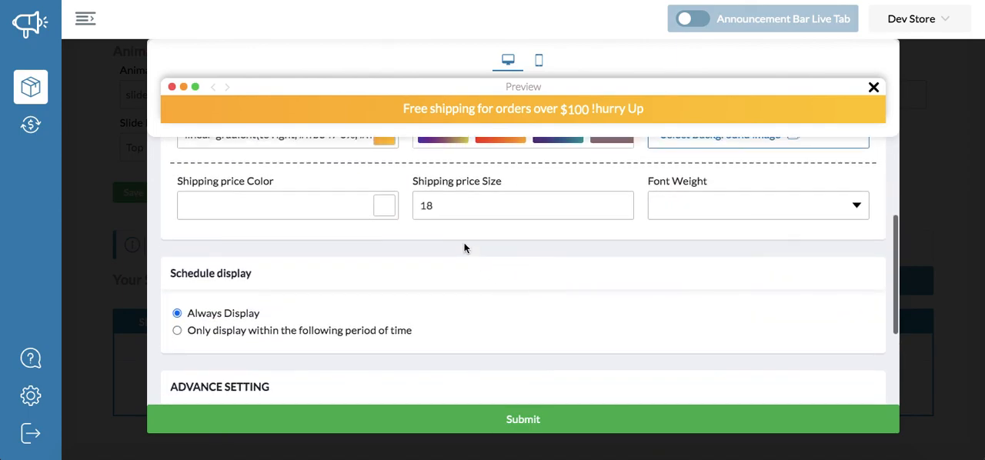
{"action": "scroll", "coordinate": [338, 192], "scroll_direction": "up", "scroll_amount": 10}
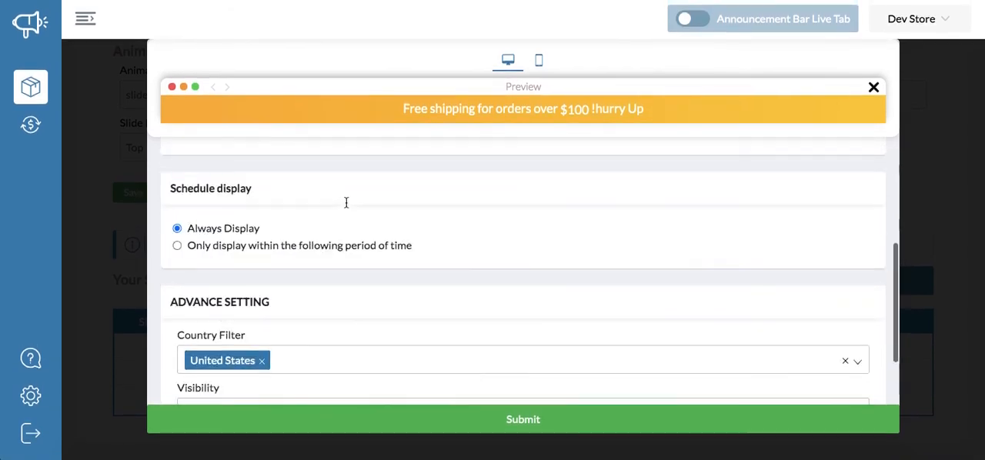
{"action": "scroll", "coordinate": [349, 207], "scroll_direction": "up", "scroll_amount": 5}
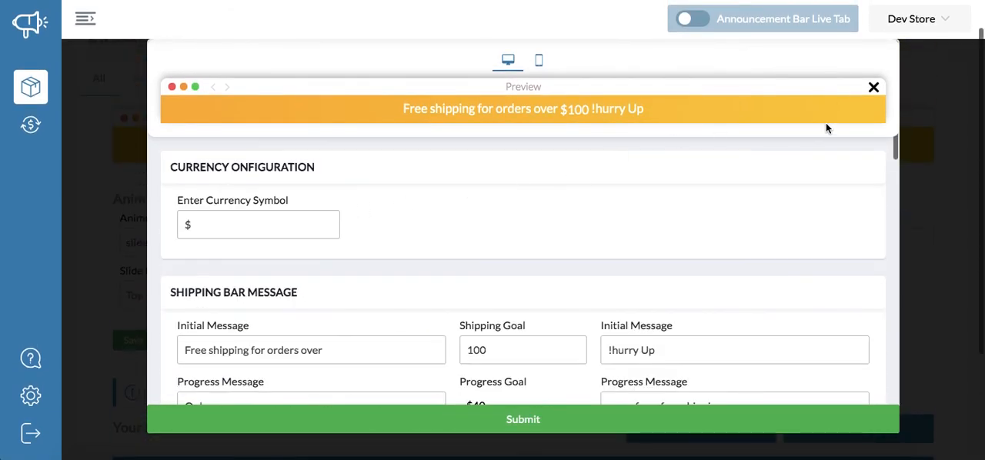
{"action": "left_click", "coordinate": [873, 86]}
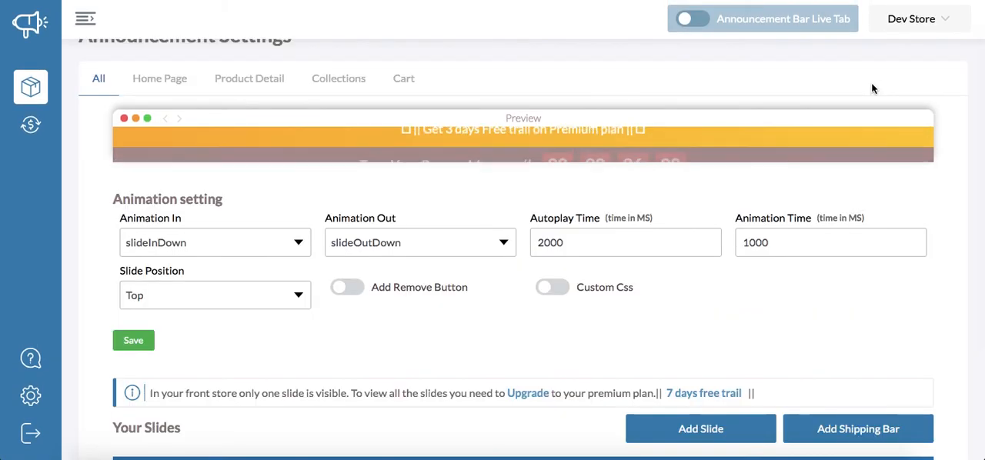
{"action": "scroll", "coordinate": [740, 339], "scroll_direction": "down", "scroll_amount": 1}
{"action": "left_click", "coordinate": [740, 347]}
{"action": "scroll", "coordinate": [808, 354], "scroll_direction": "down", "scroll_amount": 1}
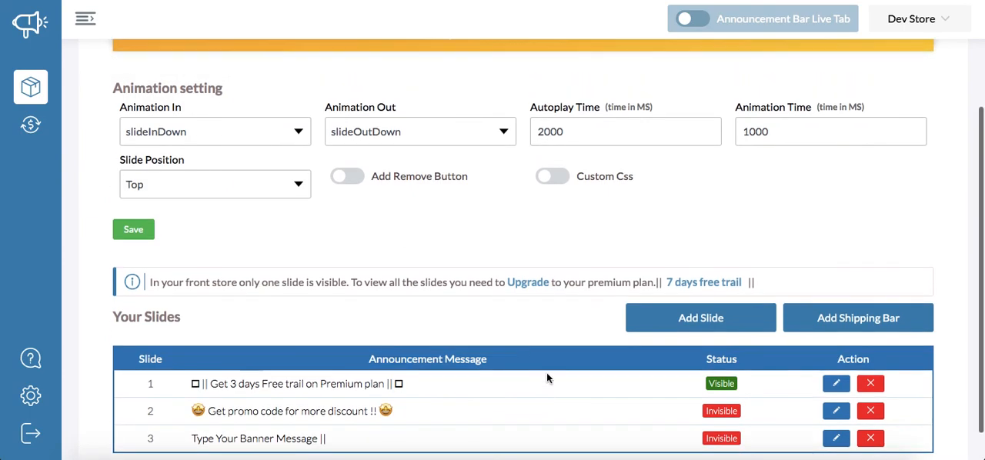
{"action": "scroll", "coordinate": [550, 373], "scroll_direction": "up", "scroll_amount": 1}
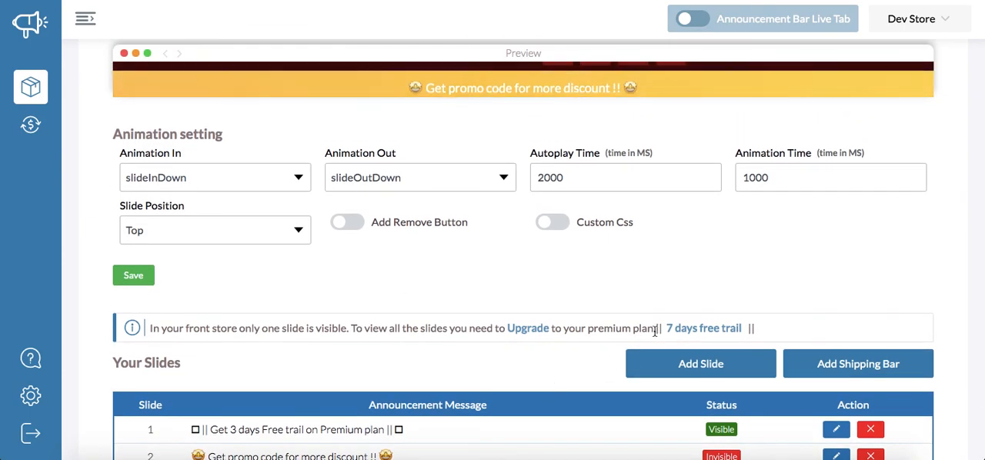